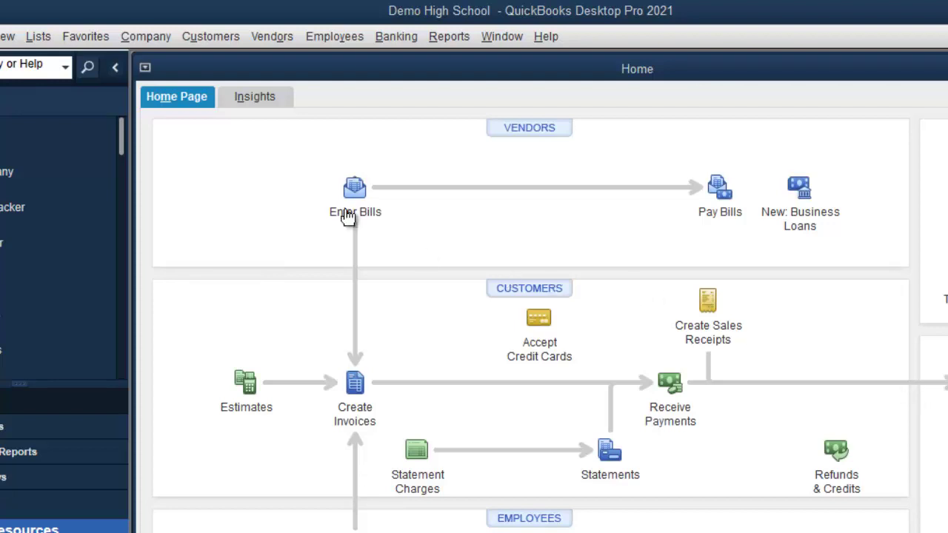
Open Company > My Company to view Demo High School's company information
{"action": "left_click", "coordinate": [152, 39]}
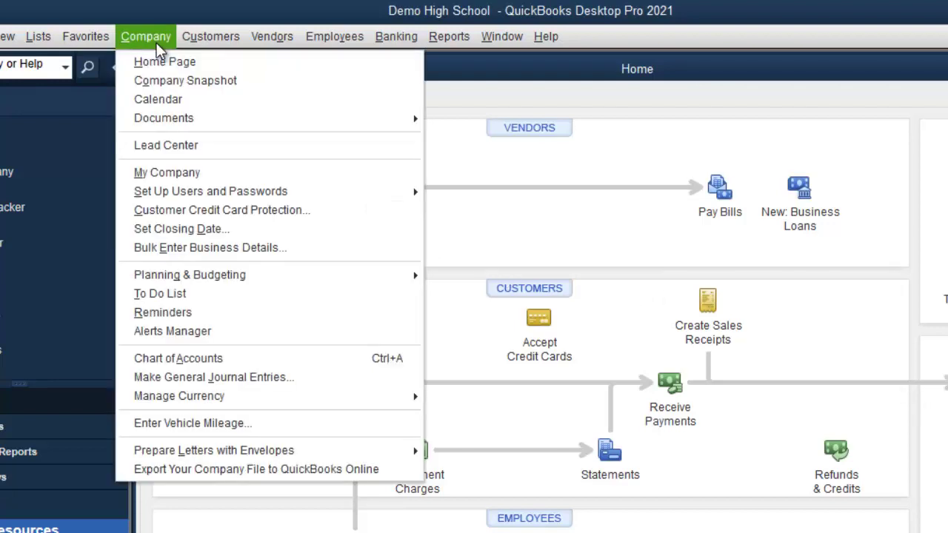
{"action": "left_click", "coordinate": [223, 175]}
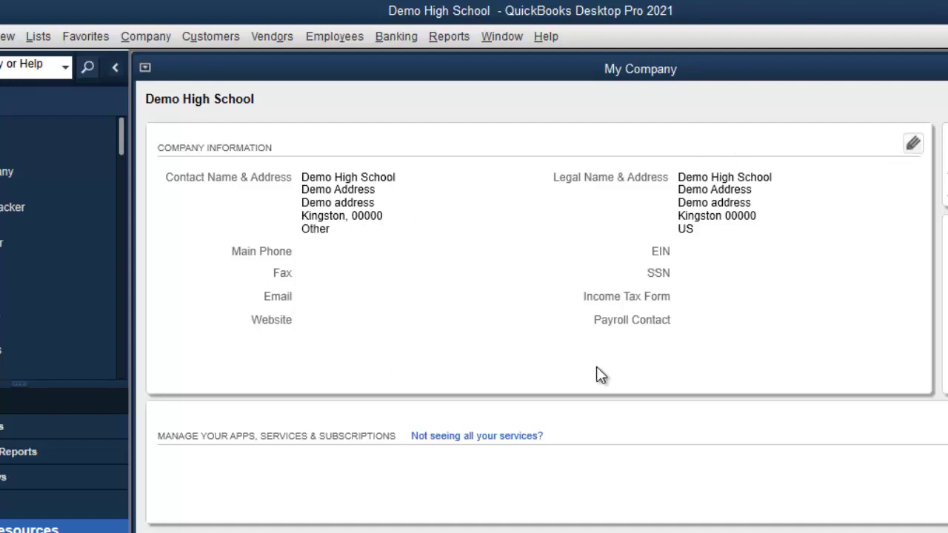
{"action": "left_click", "coordinate": [912, 144]}
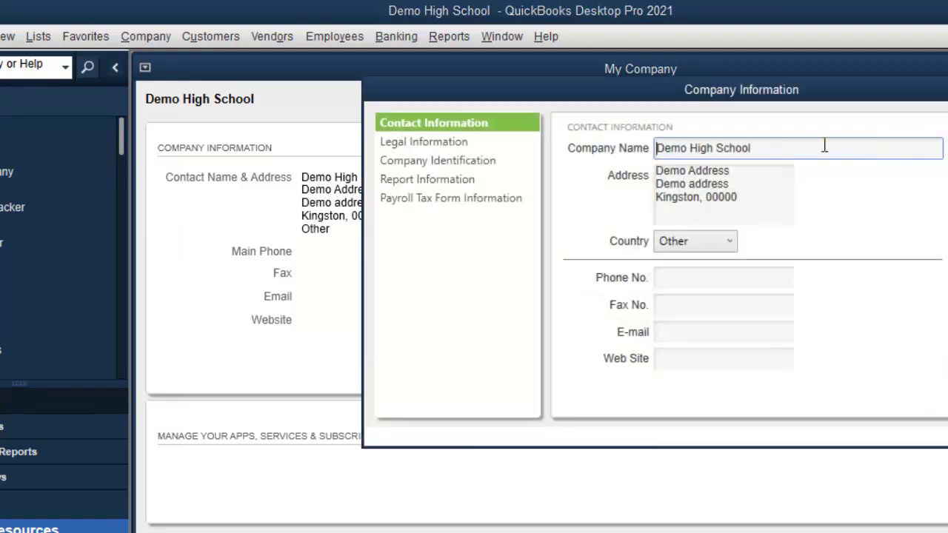
{"action": "left_click_drag", "start_coordinate": [778, 93], "coordinate": [671, 122]}
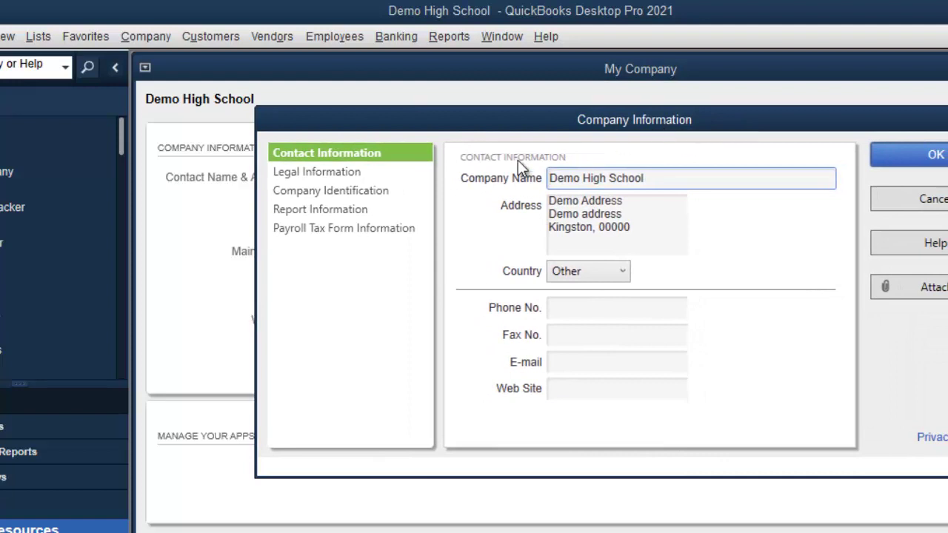
{"action": "left_click", "coordinate": [374, 215]}
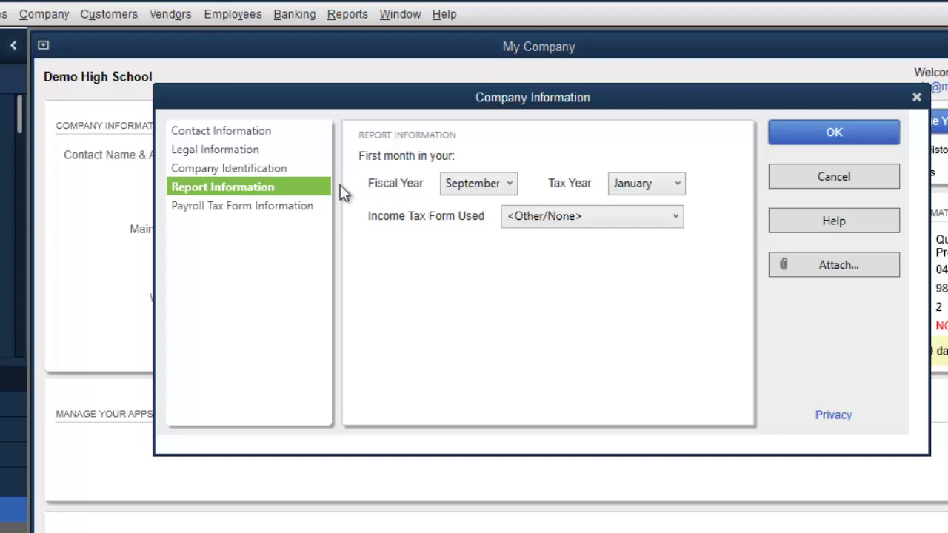
{"action": "left_click", "coordinate": [508, 185]}
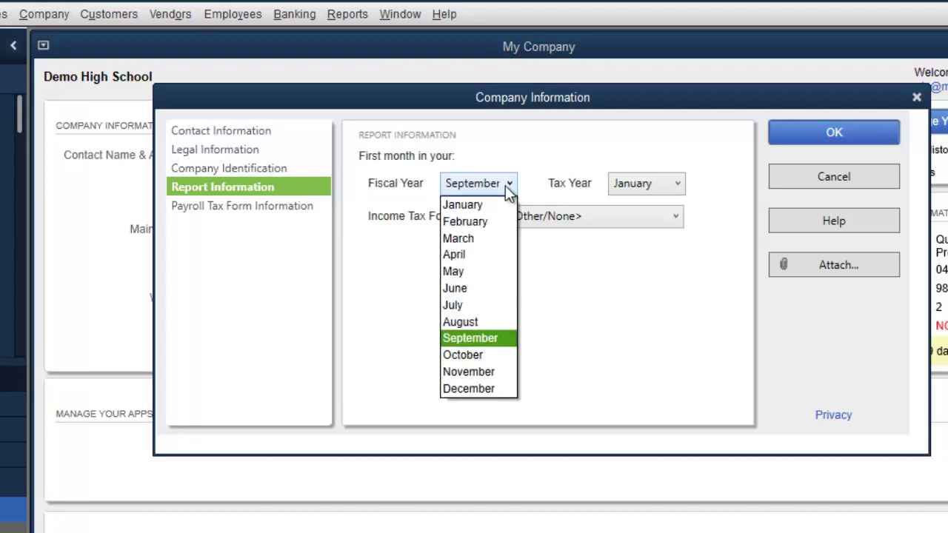
{"action": "left_click", "coordinate": [493, 205]}
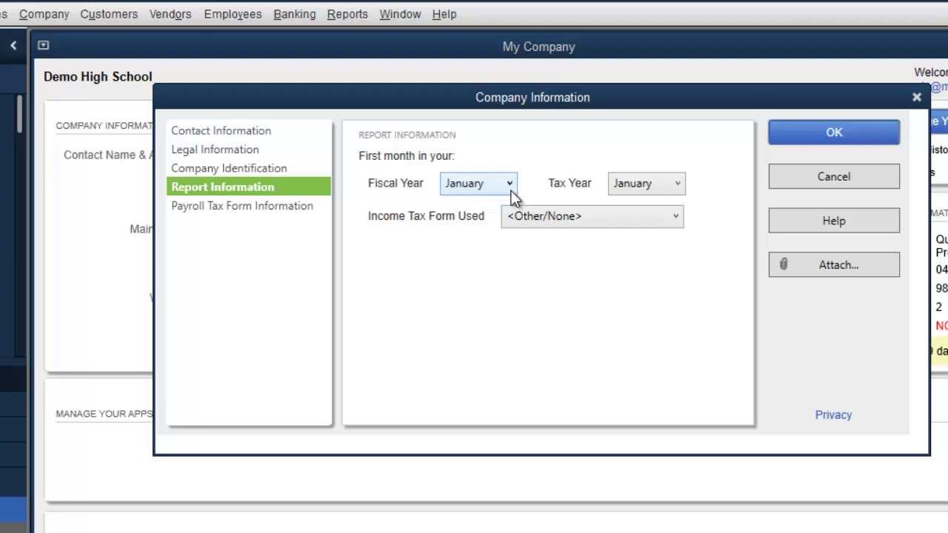
{"action": "left_click", "coordinate": [510, 185]}
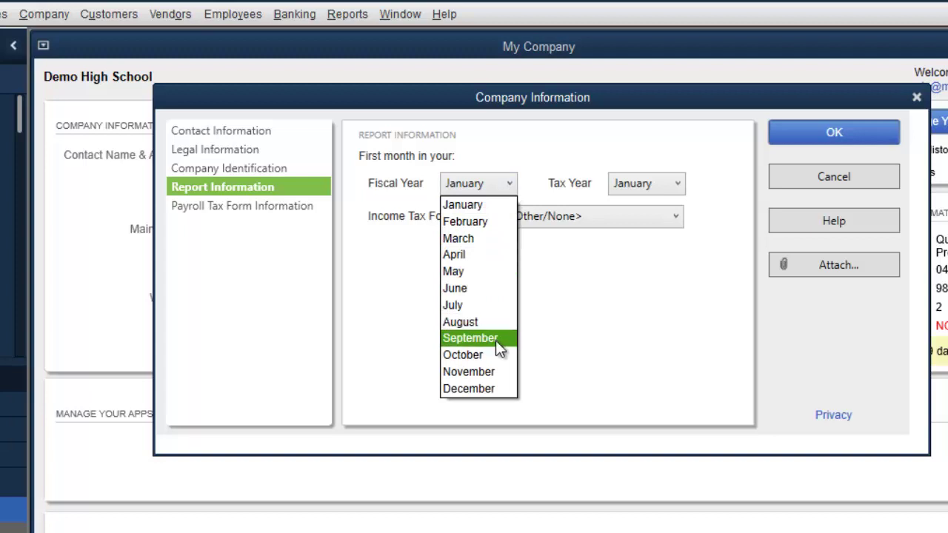
{"action": "left_click", "coordinate": [497, 340]}
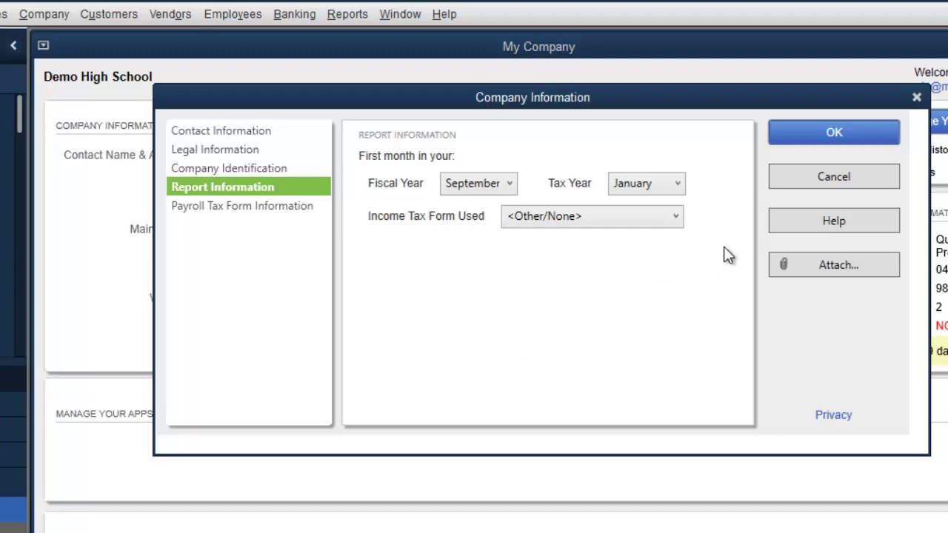
{"action": "left_click", "coordinate": [852, 134]}
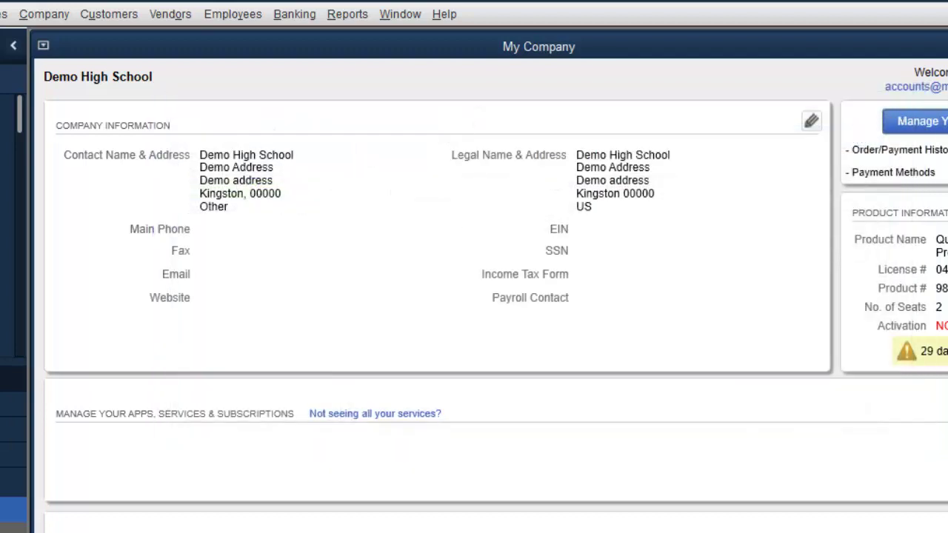
Close the My Company page with Esc to get back to the Home page
{"action": "key", "text": "Escape"}
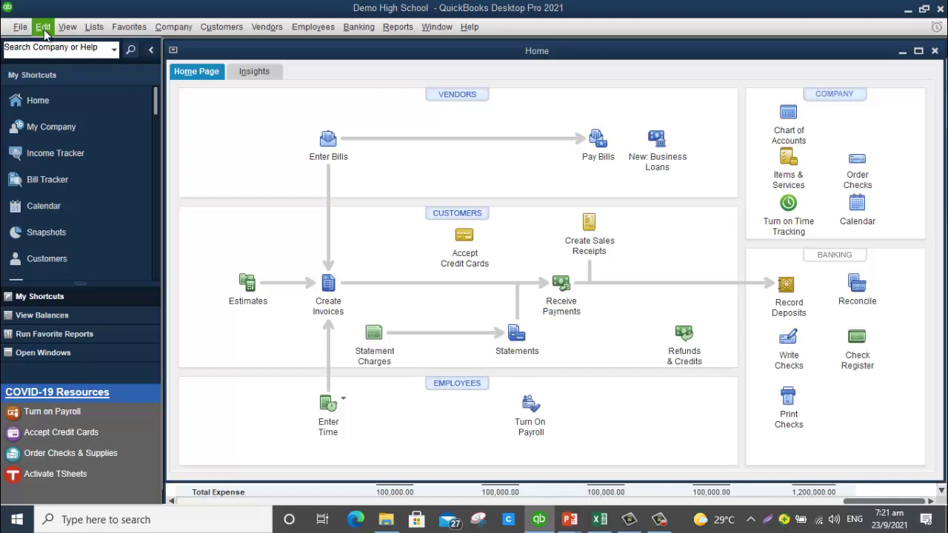
{"action": "left_click", "coordinate": [44, 30]}
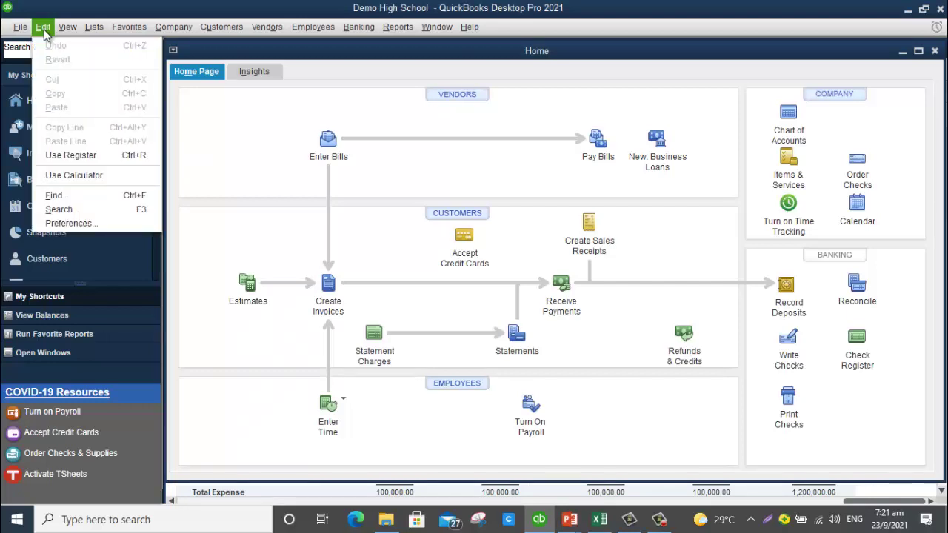
{"action": "left_click", "coordinate": [87, 226]}
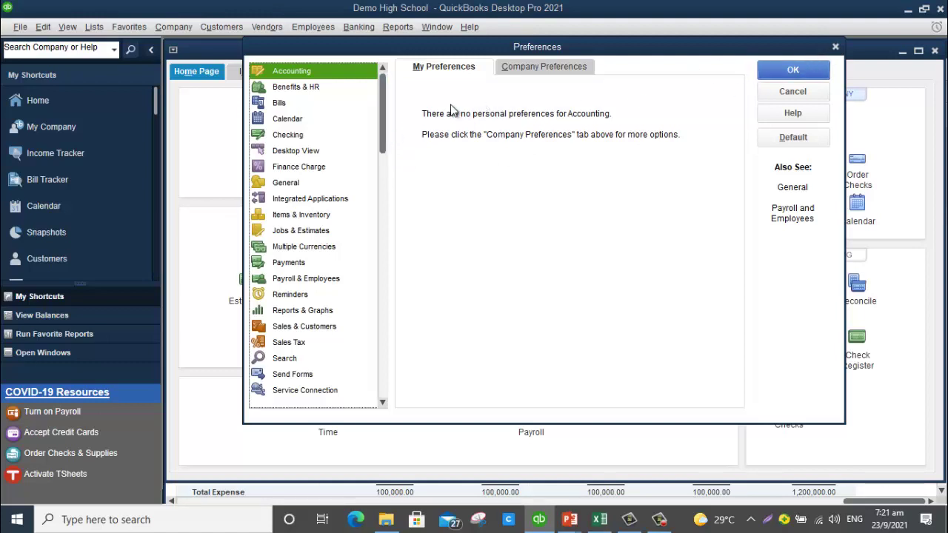
{"action": "left_click", "coordinate": [834, 46]}
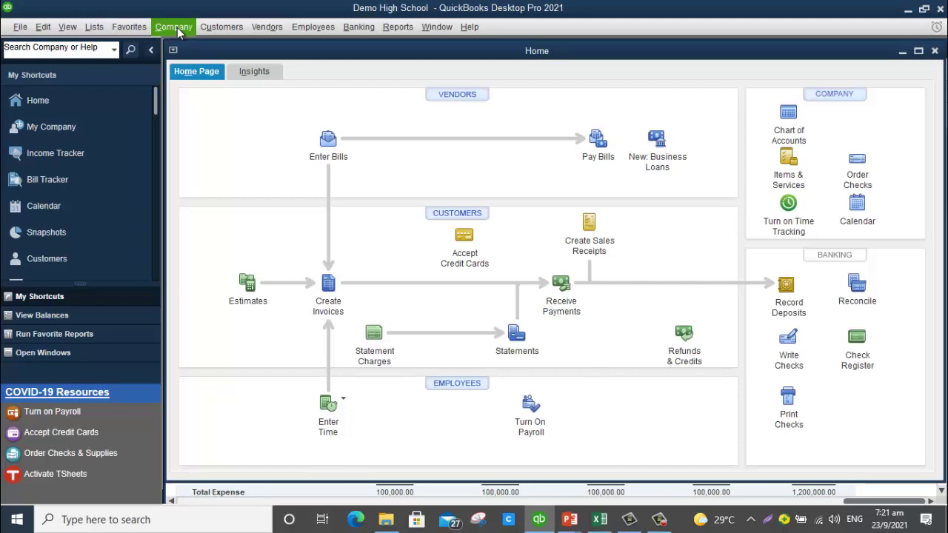
Open Company > Set Closing Date to show the Accounting company preferences
{"action": "left_click", "coordinate": [177, 28]}
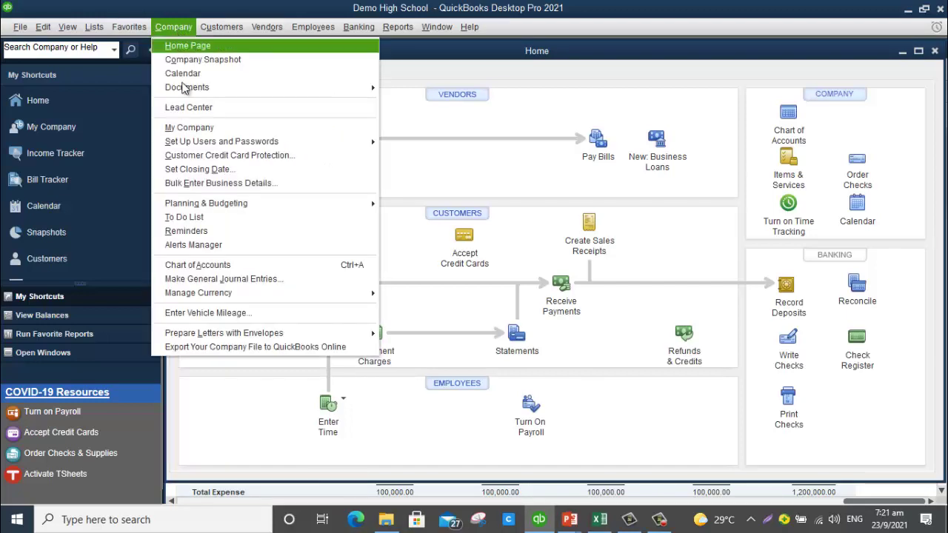
{"action": "left_click", "coordinate": [192, 169]}
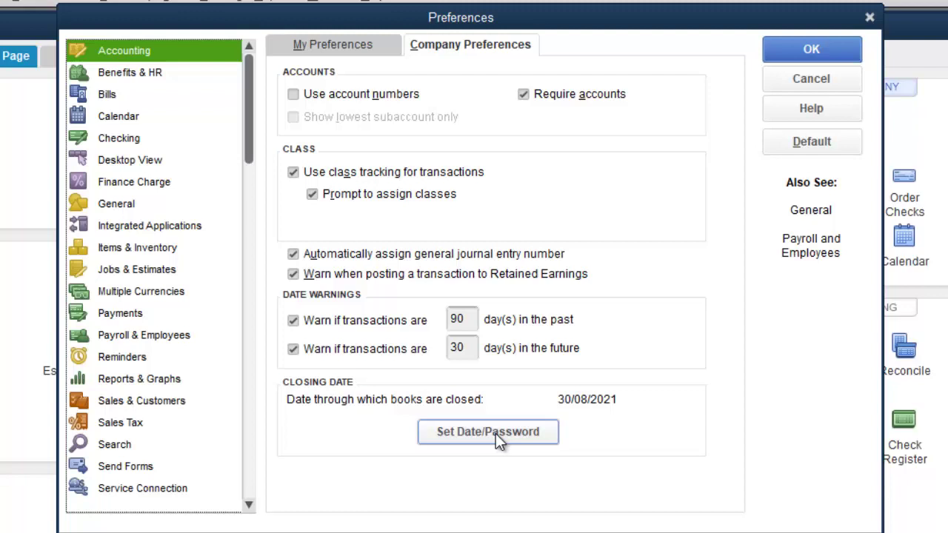
Set the closing date to 30/08/2021 with a confirmed closing-date password, then open its calendar
{"action": "left_click", "coordinate": [495, 432]}
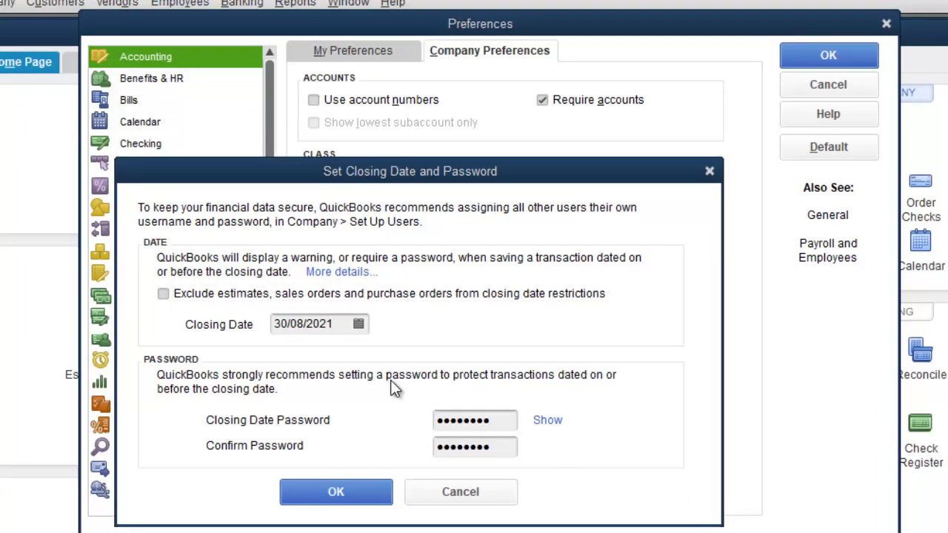
{"action": "left_click", "coordinate": [357, 324]}
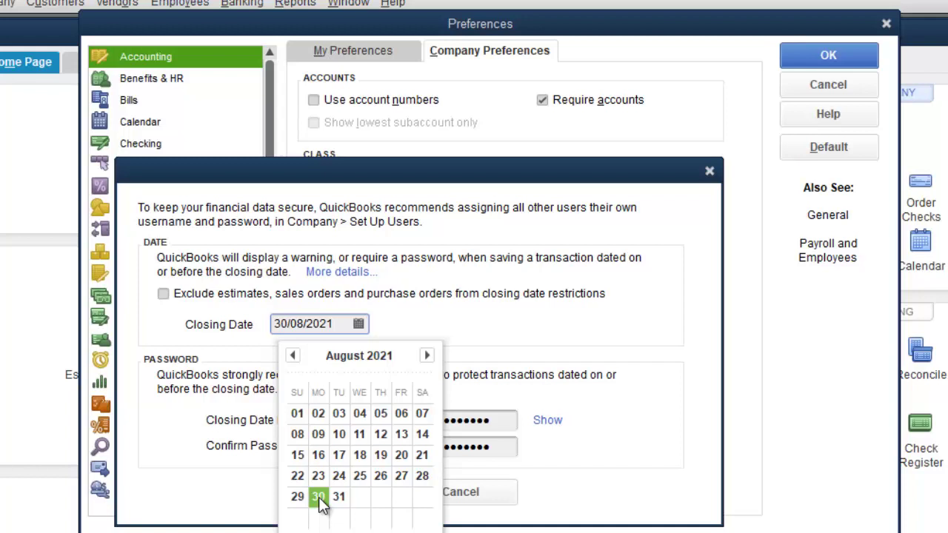
Pick 30 August 2021 as the closing date, reveal both matching passwords, and save
{"action": "left_click", "coordinate": [318, 497]}
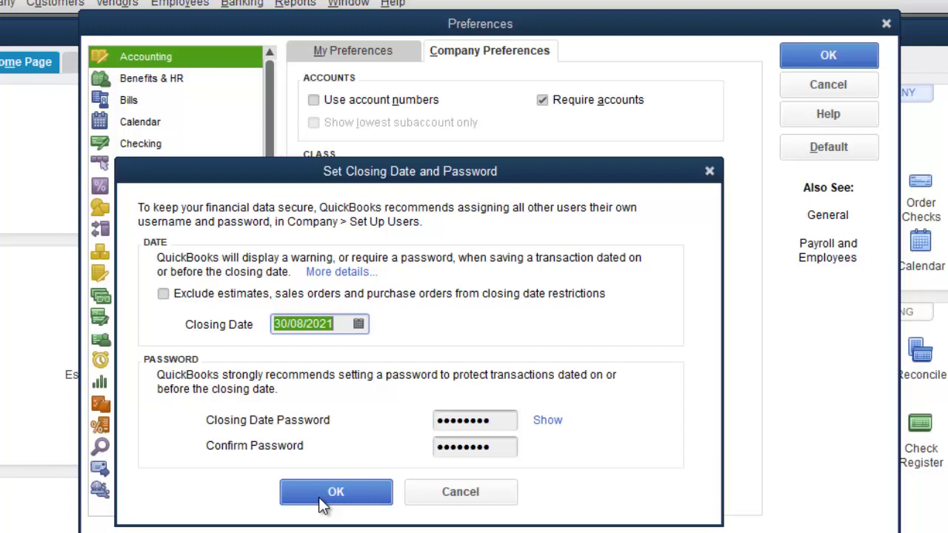
{"action": "left_click", "coordinate": [501, 421]}
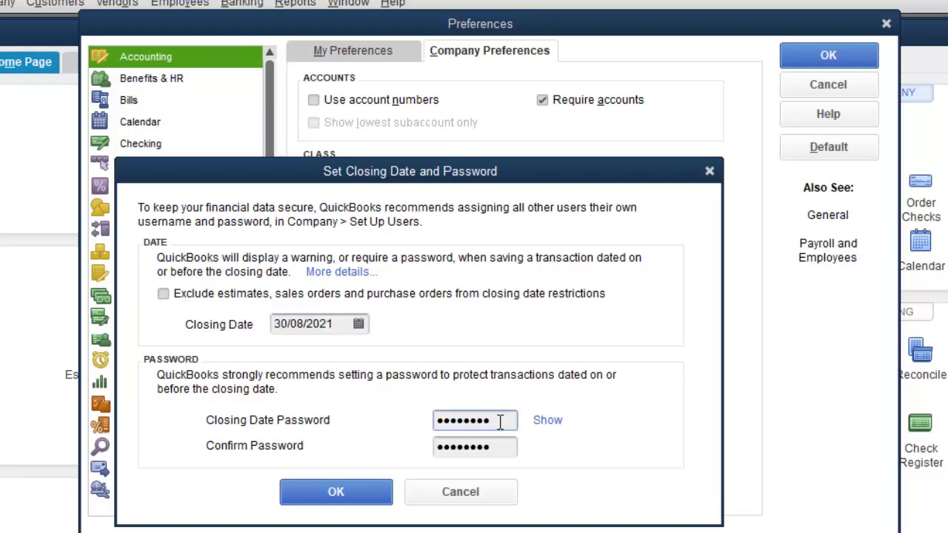
{"action": "left_click_drag", "start_coordinate": [495, 421], "coordinate": [413, 421]}
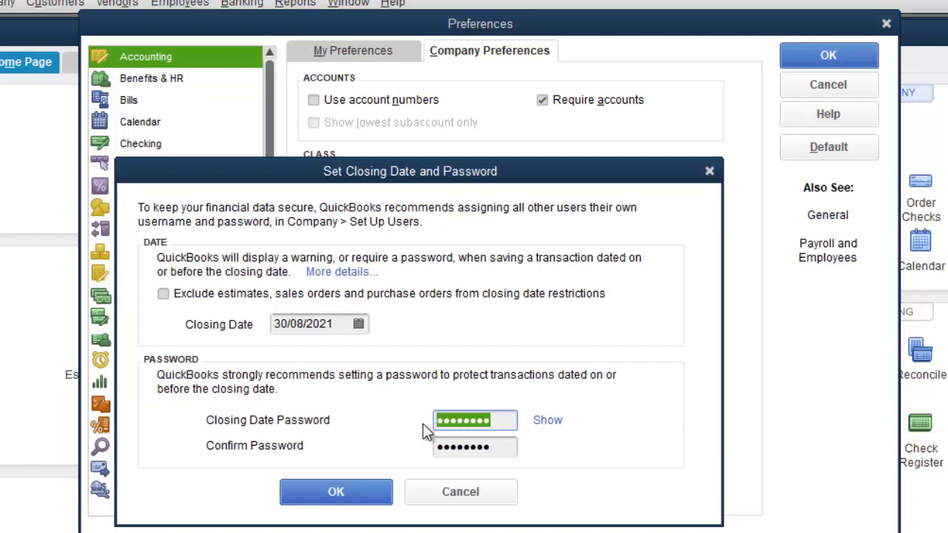
{"action": "left_click", "coordinate": [494, 446]}
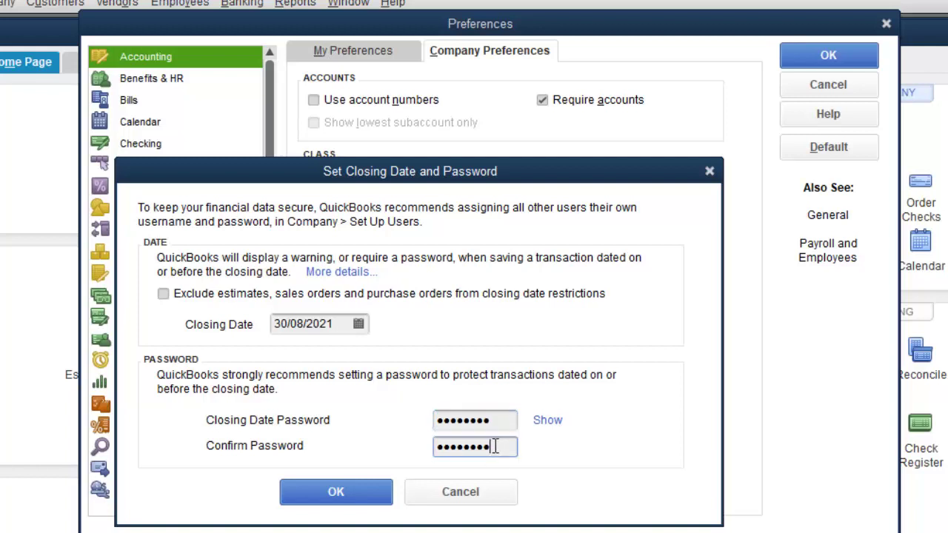
{"action": "left_click", "coordinate": [495, 422]}
{"action": "left_click", "coordinate": [549, 421]}
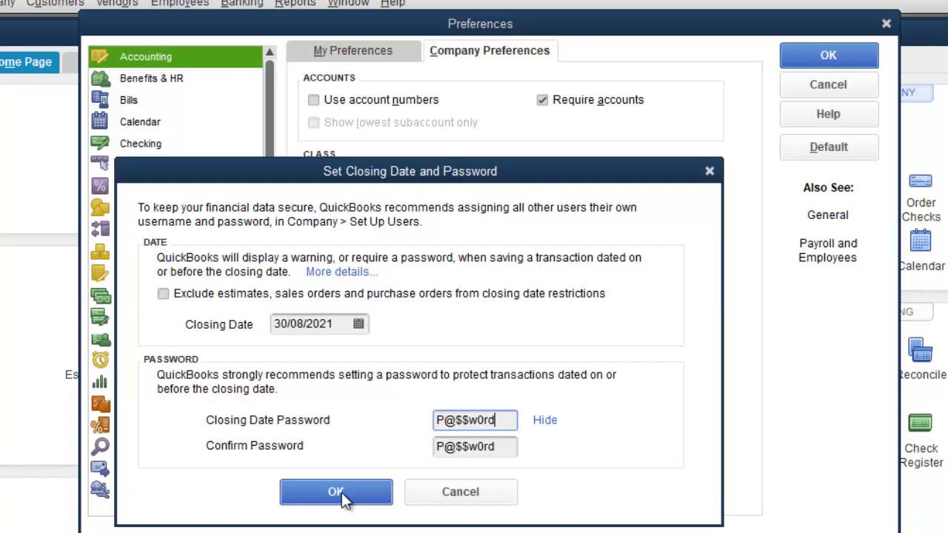
{"action": "left_click", "coordinate": [343, 496]}
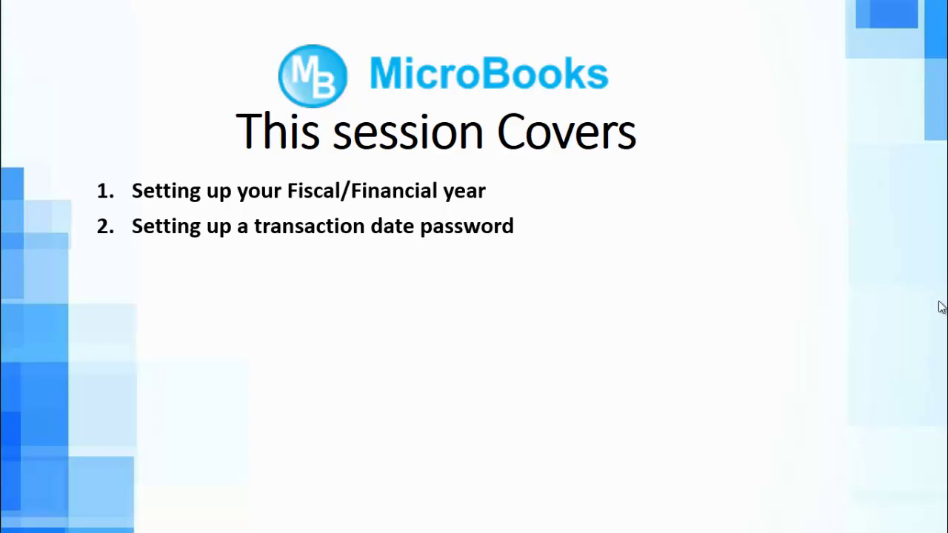
Advance the slide to the users-and-roles topic and switch back to QuickBooks
{"action": "left_click", "coordinate": [595, 286]}
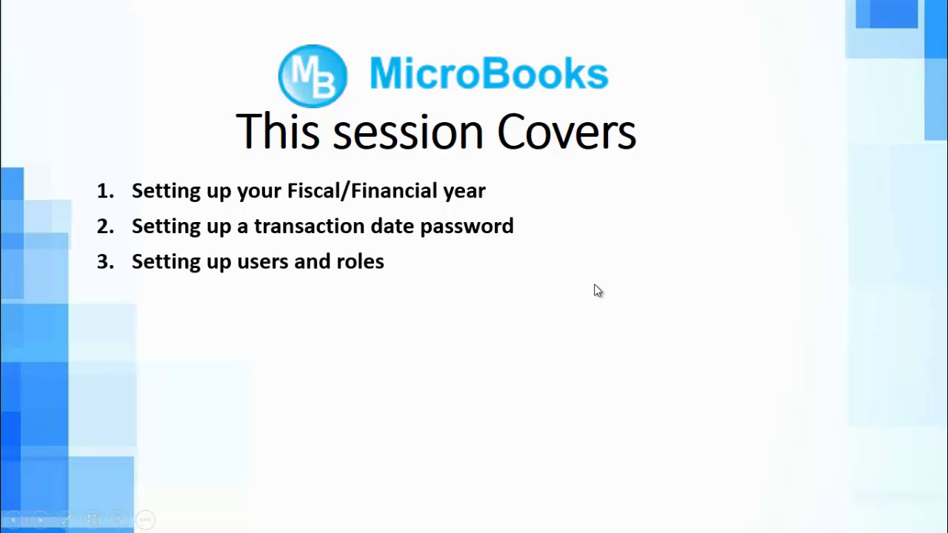
{"action": "key", "text": "alt+Tab"}
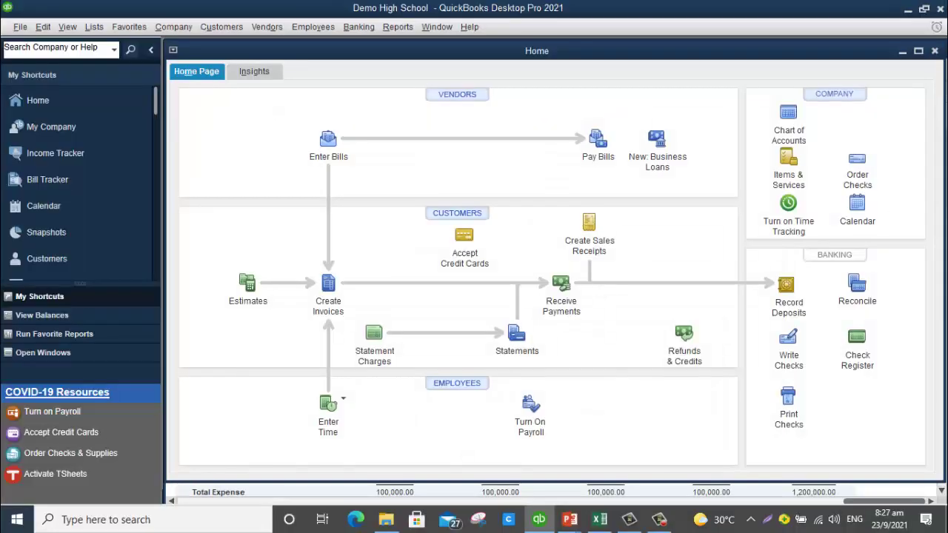
Maximize the Home page and open Change Your Password for the Admin user
{"action": "left_click", "coordinate": [919, 51]}
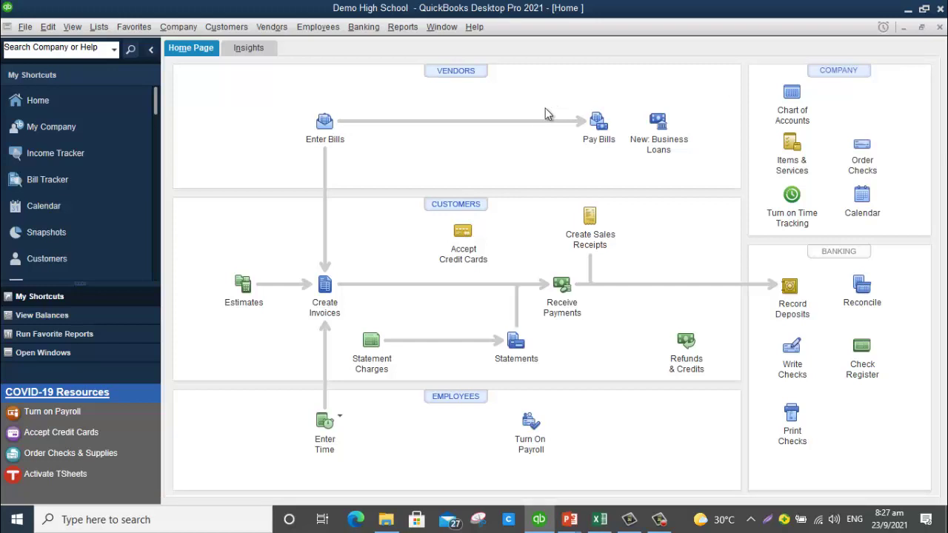
{"action": "left_click", "coordinate": [179, 27]}
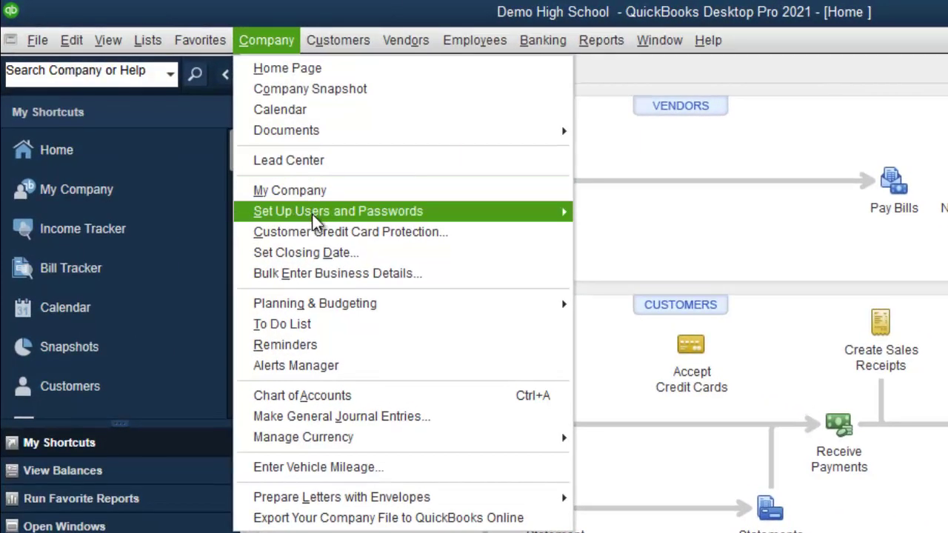
{"action": "mouse_move", "coordinate": [213, 141]}
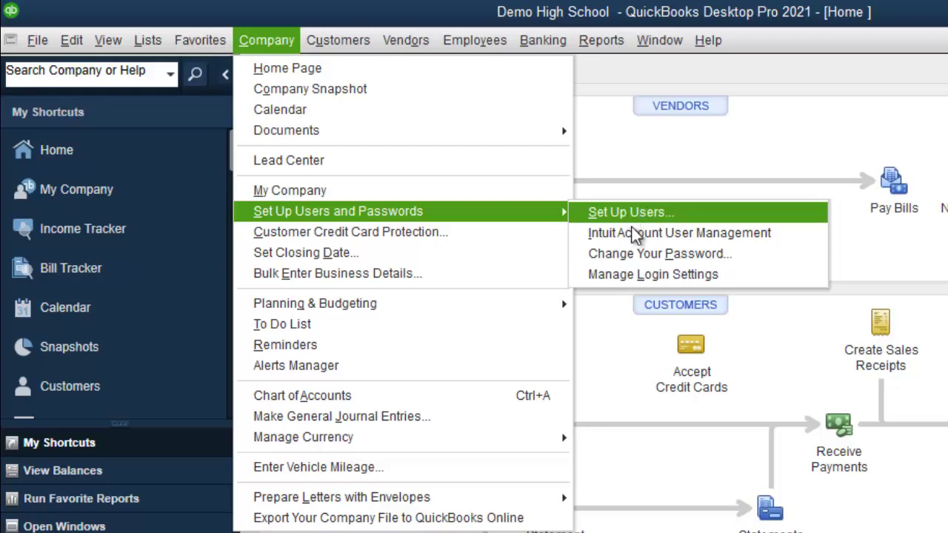
{"action": "left_click", "coordinate": [633, 254]}
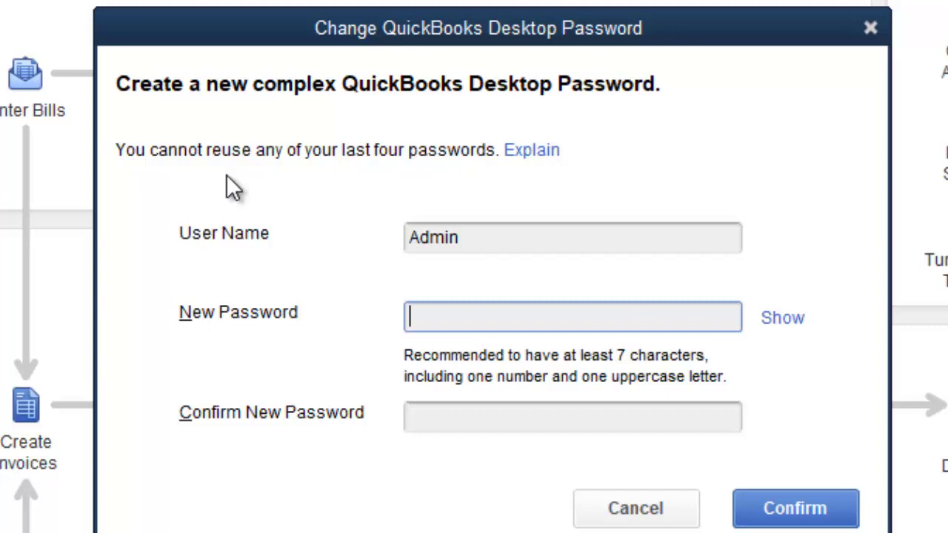
Enter the new Admin password, show it as plain text, and correct the wrong characters
{"action": "type", "text": "abcdefgh"}
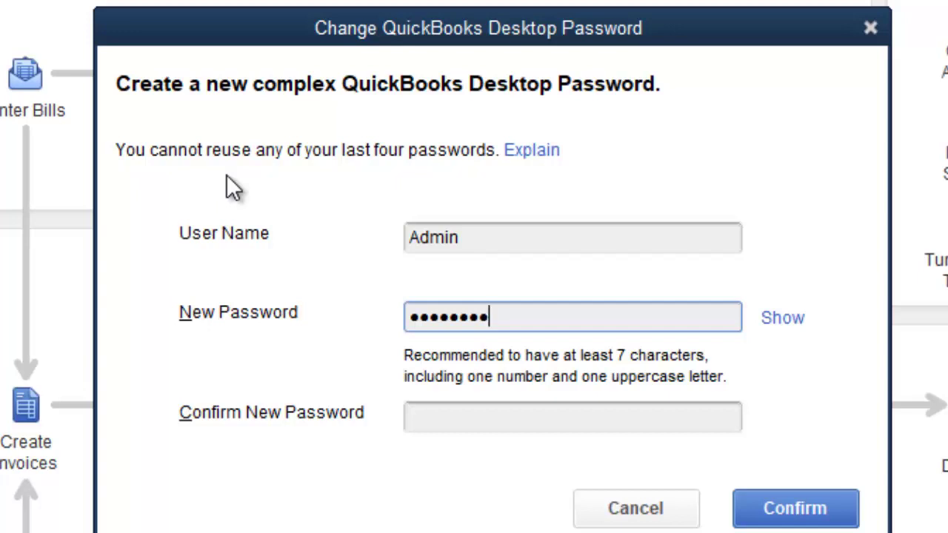
{"action": "type", "text": "***"}
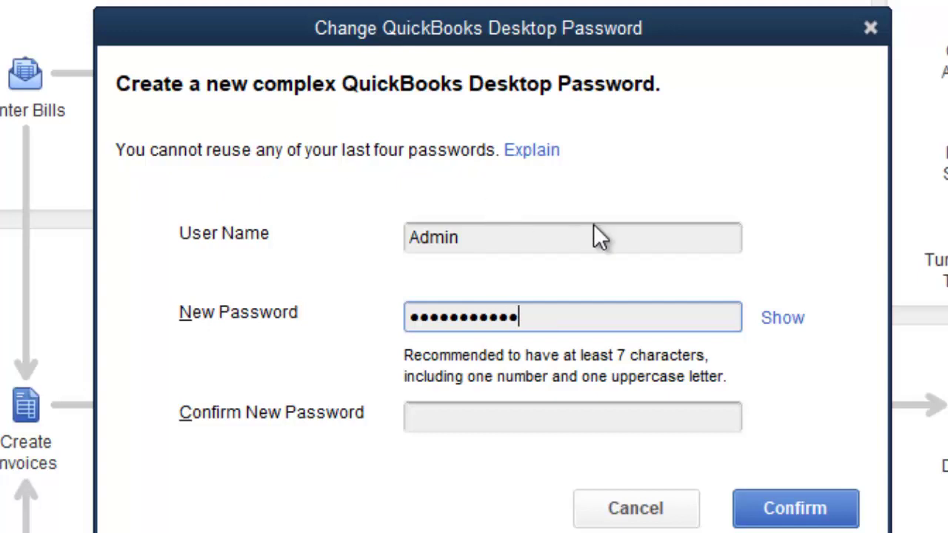
{"action": "left_click", "coordinate": [785, 323]}
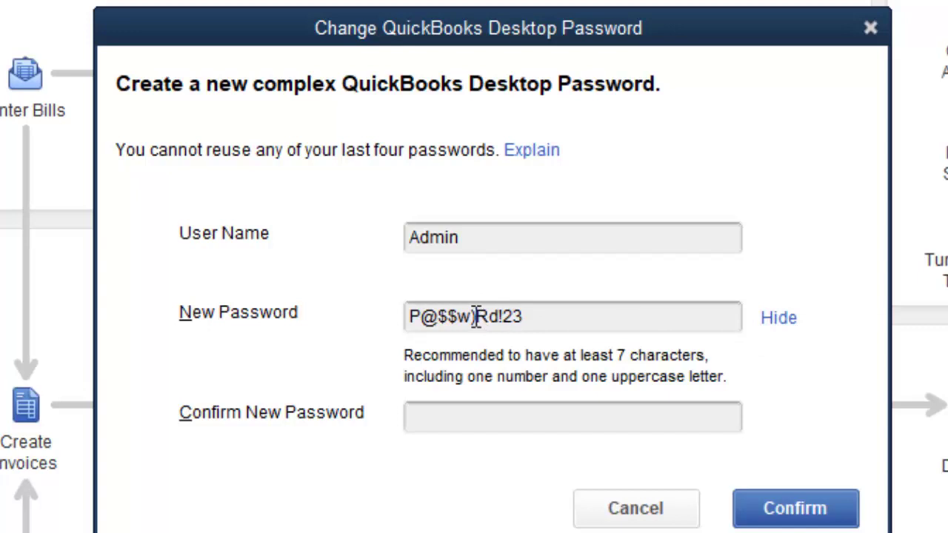
{"action": "left_click", "coordinate": [478, 316]}
{"action": "key", "text": "BackSpace"}
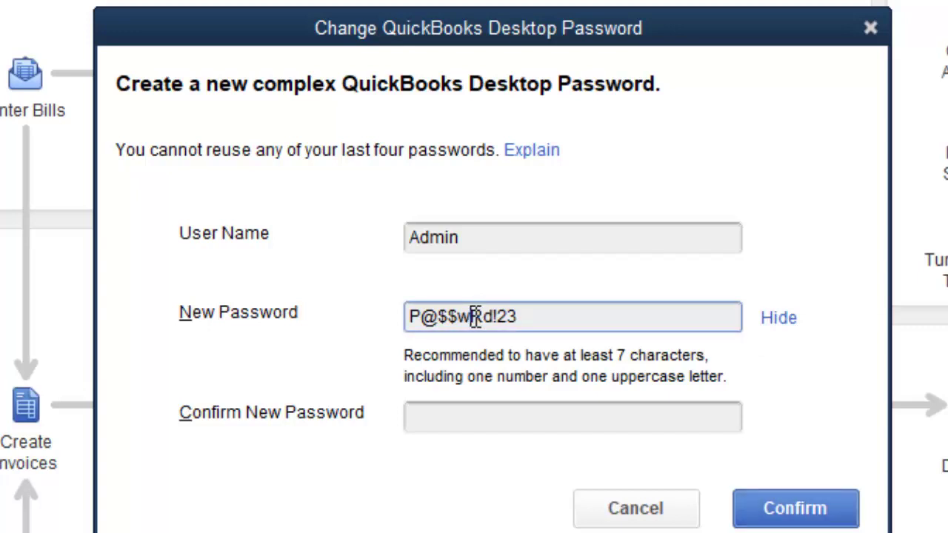
{"action": "type", "text": "0"}
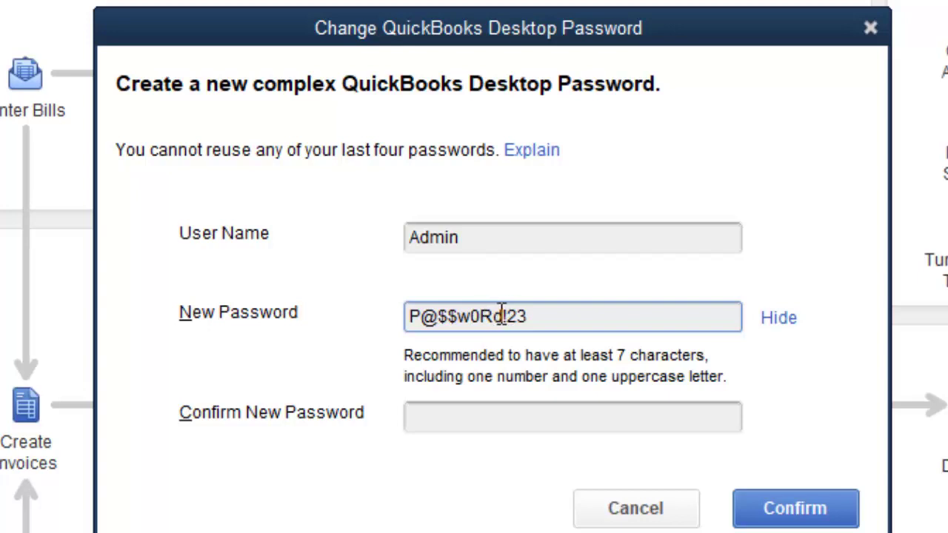
{"action": "key", "text": "Delete"}
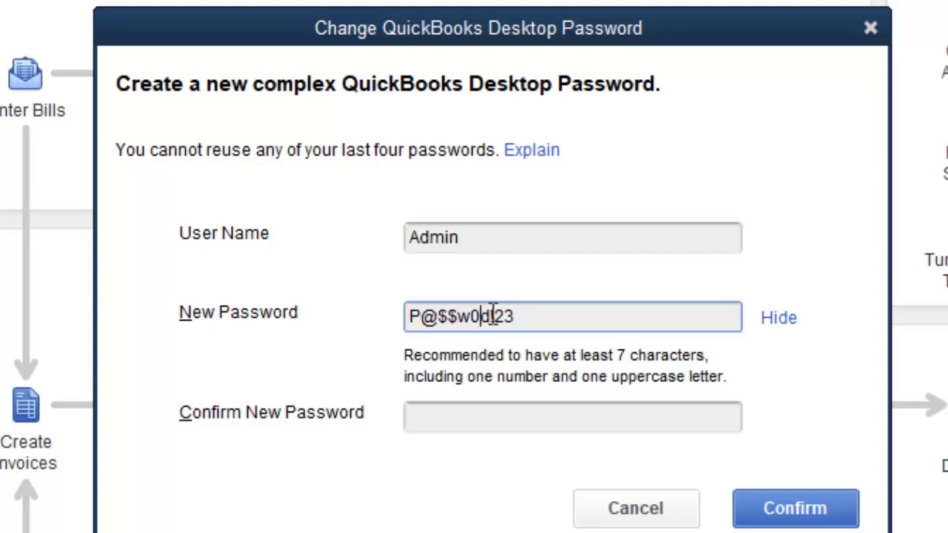
{"action": "type", "text": "r"}
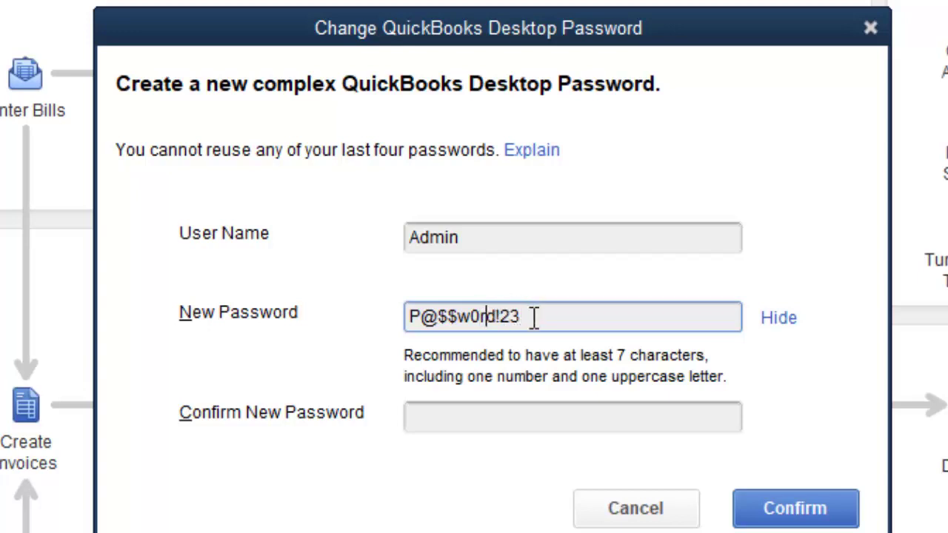
Retype the new password in Confirm New Password and save the change
{"action": "left_click", "coordinate": [449, 415]}
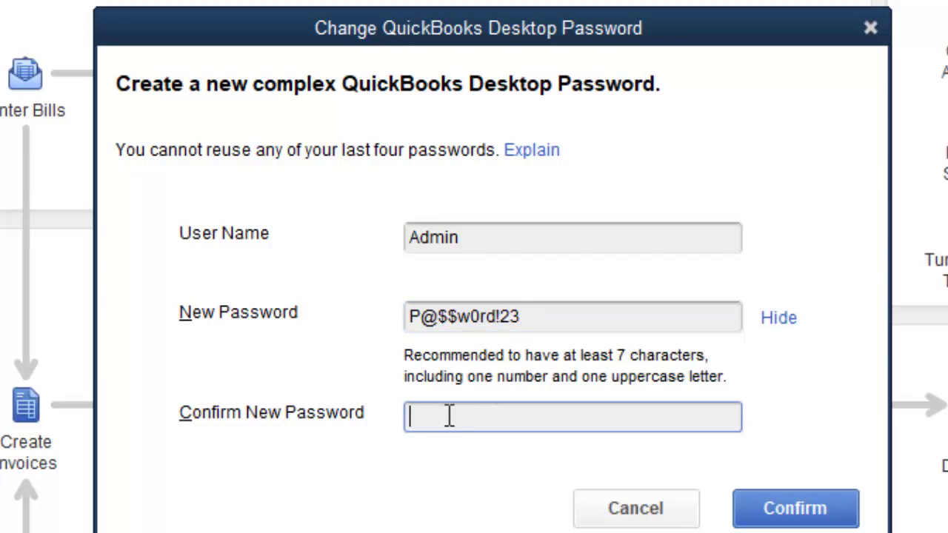
{"action": "type", "text": "P@$"}
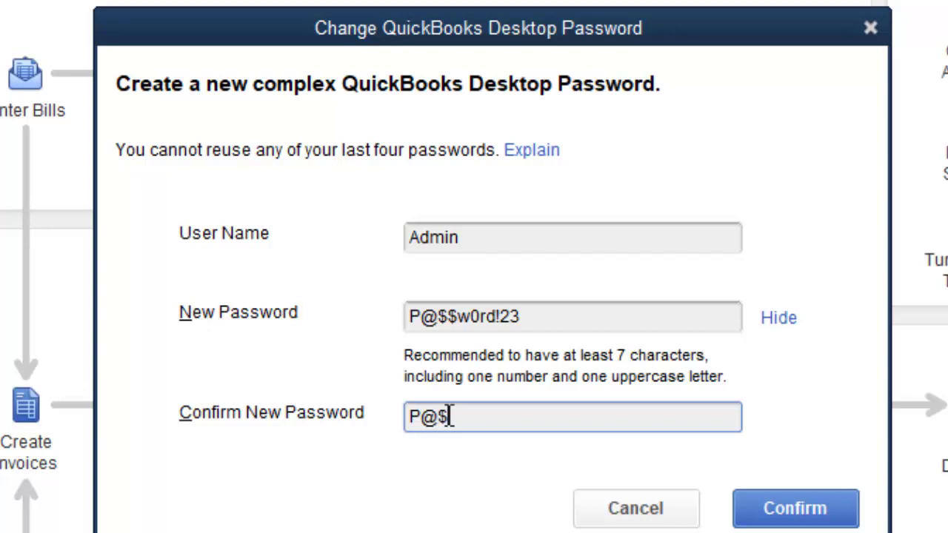
{"action": "type", "text": "$w0rd"}
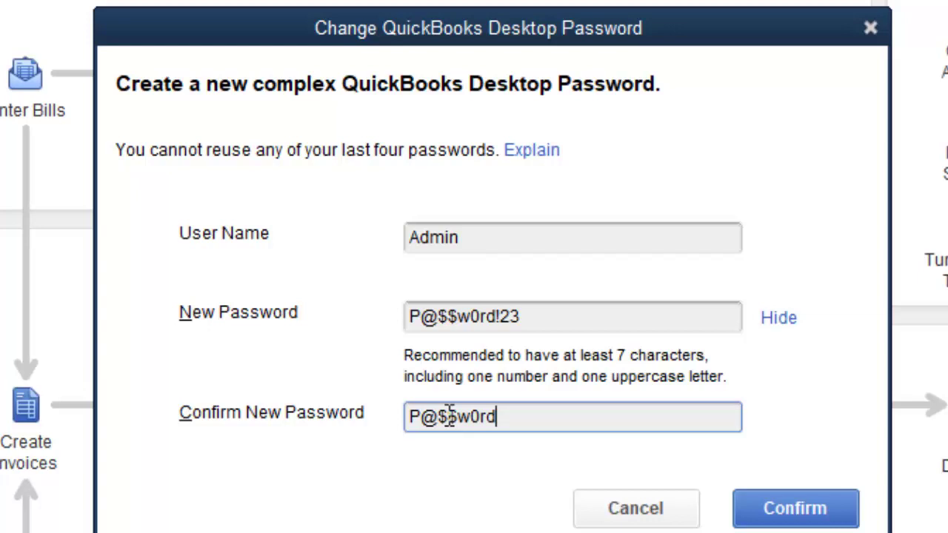
{"action": "type", "text": "!23"}
{"action": "left_click", "coordinate": [809, 520]}
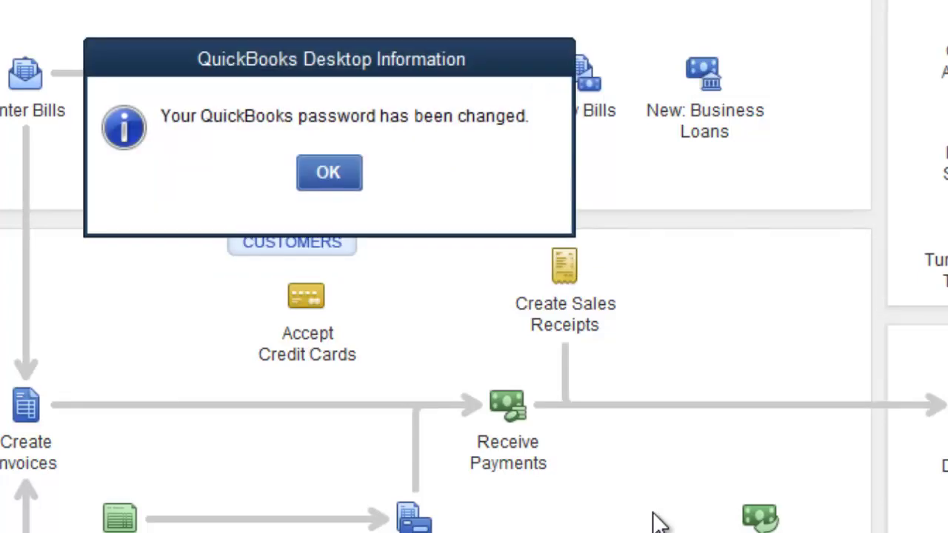
Acknowledge the password-changed notice with OK
{"action": "left_click", "coordinate": [328, 173]}
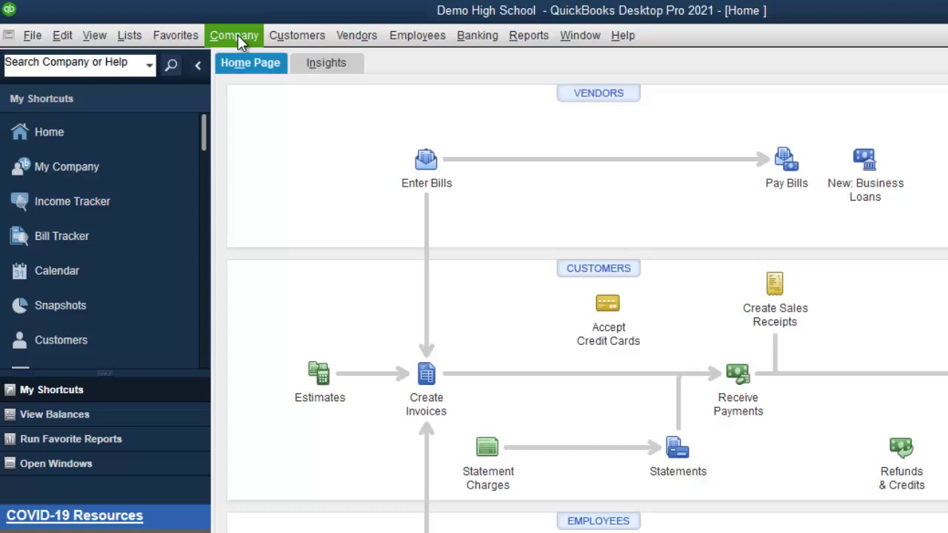
Start Company > Set Up Users and Passwords > Set Up Users, entering the admin password at login
{"action": "left_click", "coordinate": [238, 34]}
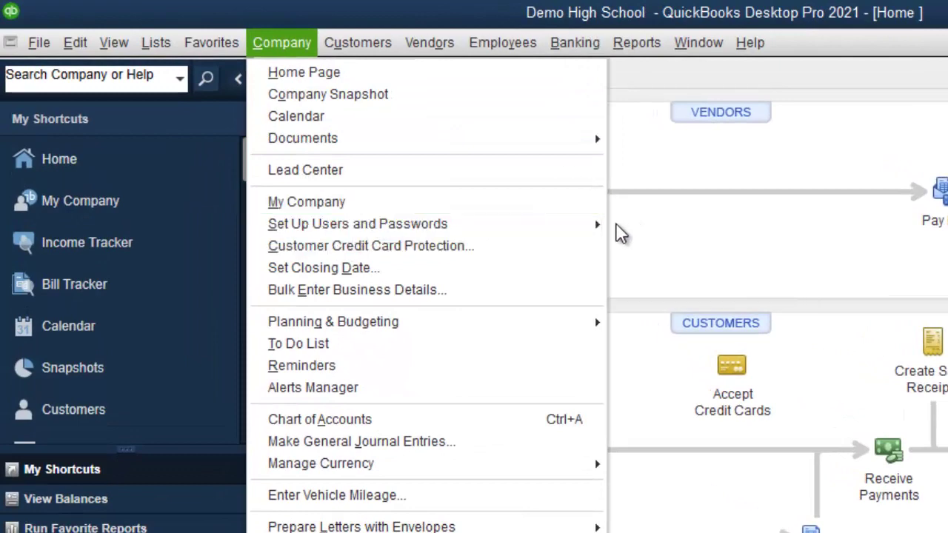
{"action": "mouse_move", "coordinate": [609, 230]}
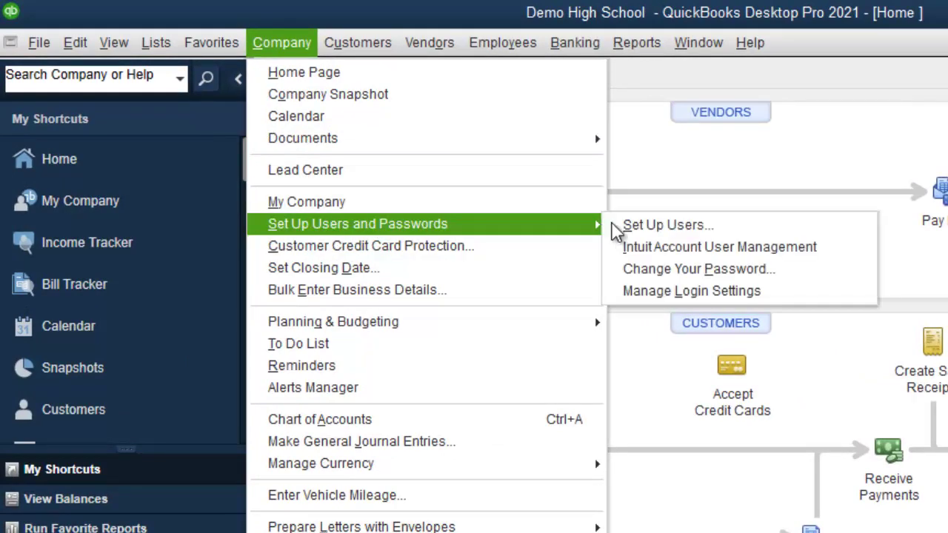
{"action": "left_click", "coordinate": [649, 225]}
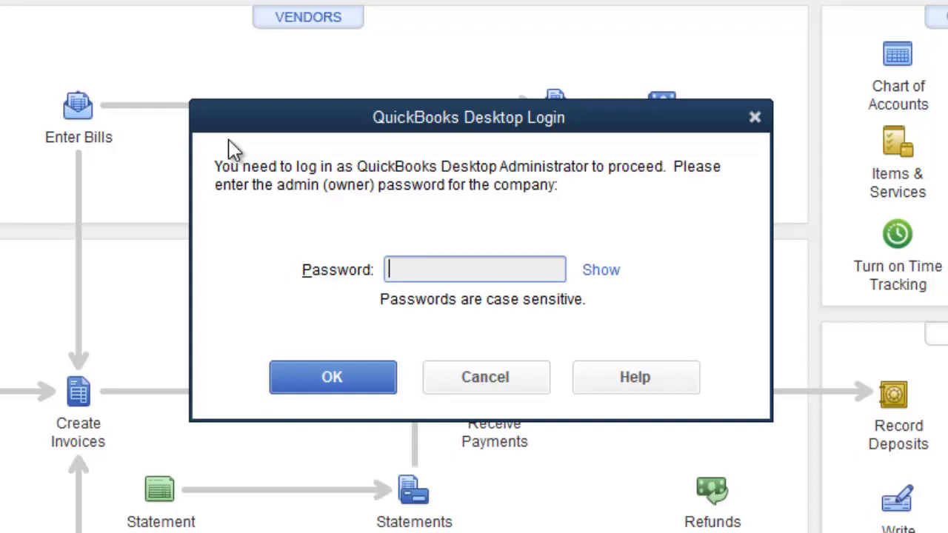
{"action": "type", "text": "********"}
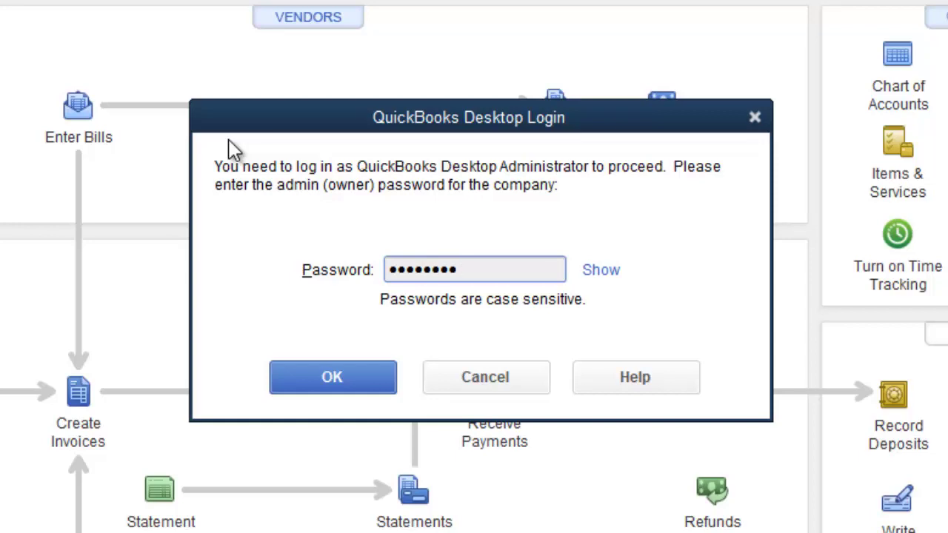
{"action": "type", "text": "***"}
Log in as administrator and begin adding a new user from the User List
{"action": "left_click", "coordinate": [307, 379]}
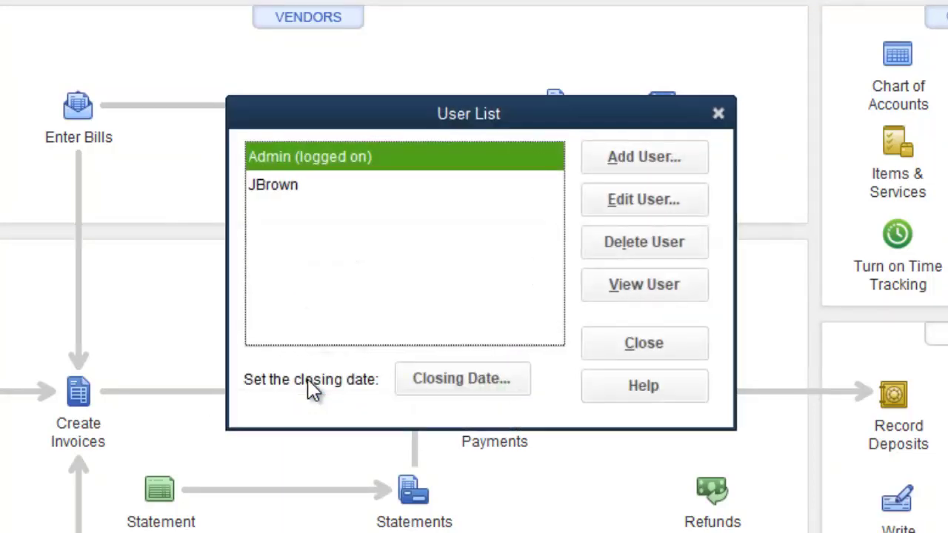
{"action": "left_click", "coordinate": [290, 194]}
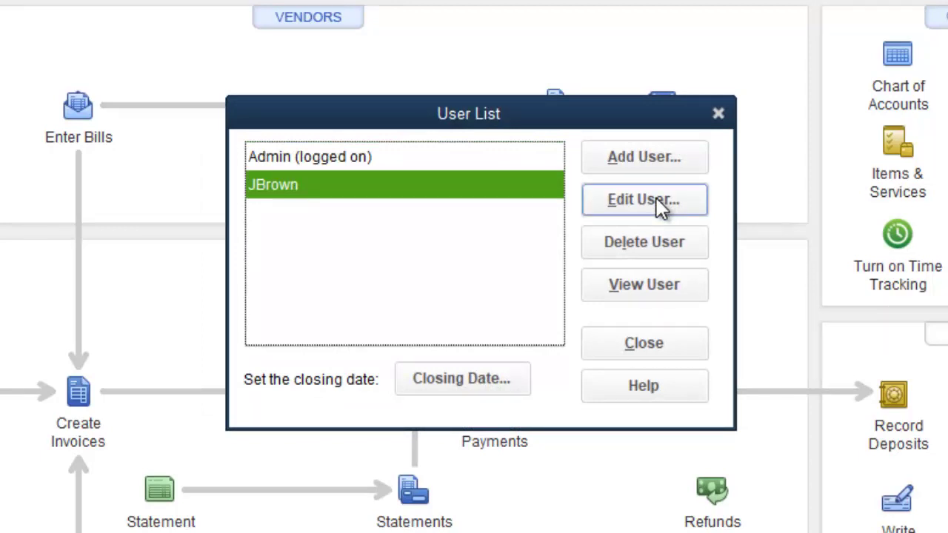
{"action": "left_click", "coordinate": [644, 156]}
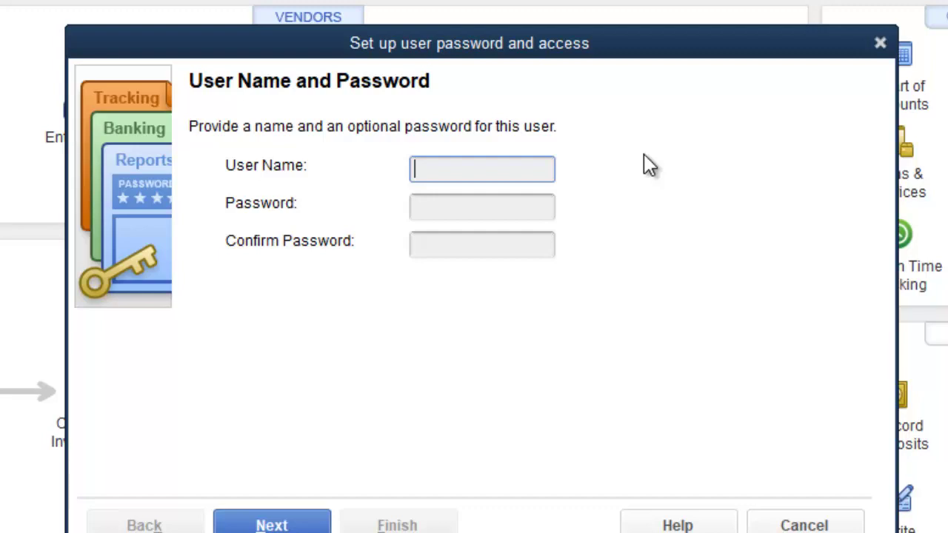
Enter user name MJane with a six-character password, and type the password again to confirm it
{"action": "type", "text": "MH"}
{"action": "key", "text": "BackSpace"}
{"action": "type", "text": "Jane"}
{"action": "key", "text": "Tab"}
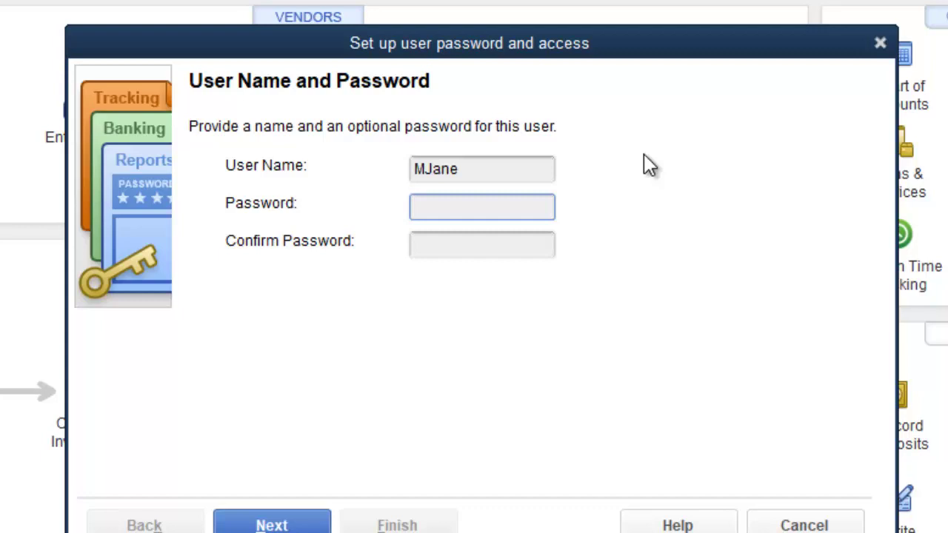
{"action": "type", "text": "******"}
{"action": "left_click", "coordinate": [472, 238]}
{"action": "type", "text": "**"}
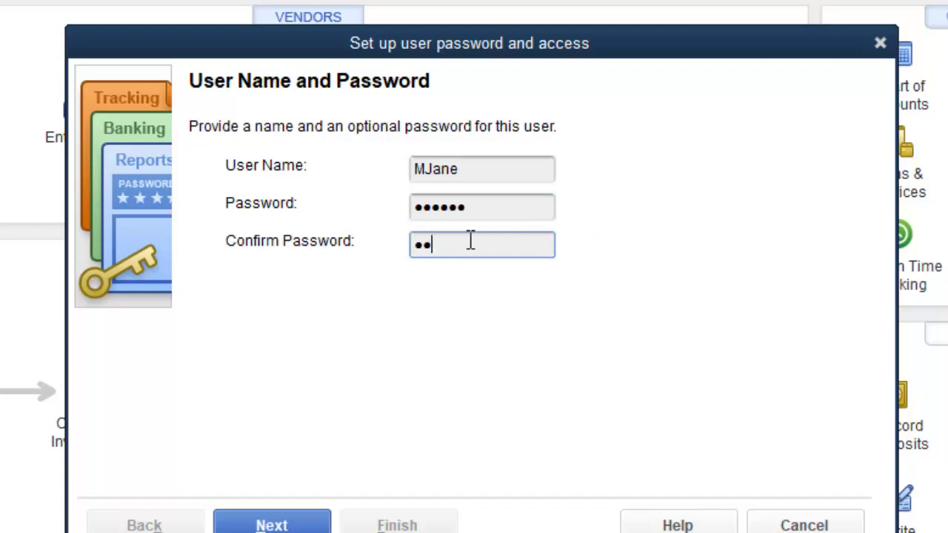
{"action": "type", "text": "****"}
Advance to the access page, keeping 'Selected areas of QuickBooks' chosen
{"action": "left_click", "coordinate": [271, 524]}
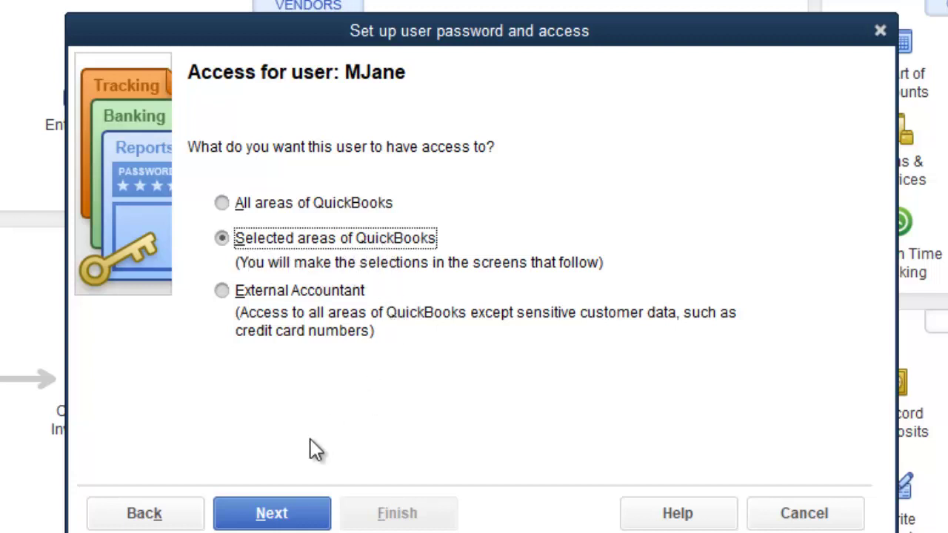
Set Sales and Accounts Receivable to Full Access and advance to page 2, Purchases and Accounts Payable
{"action": "left_click", "coordinate": [284, 518]}
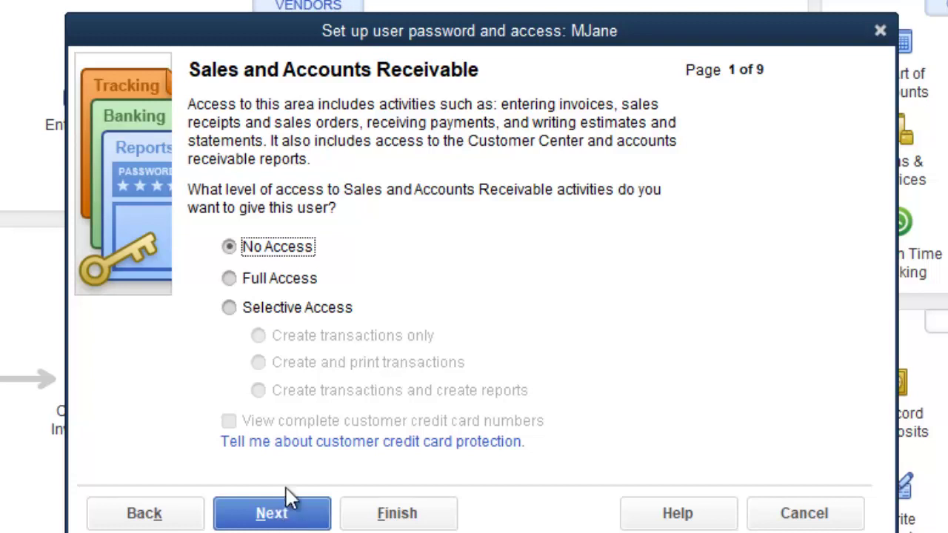
{"action": "left_click", "coordinate": [231, 283]}
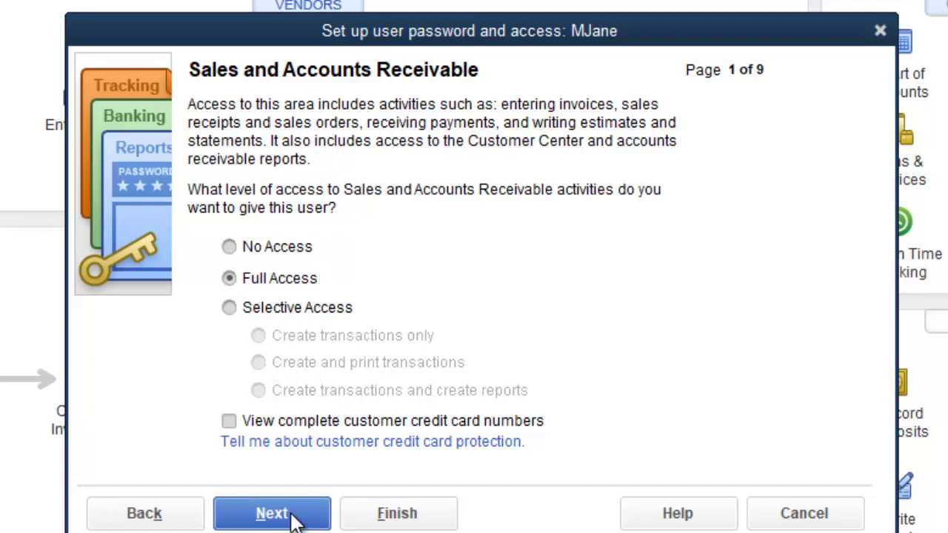
{"action": "left_click", "coordinate": [294, 520]}
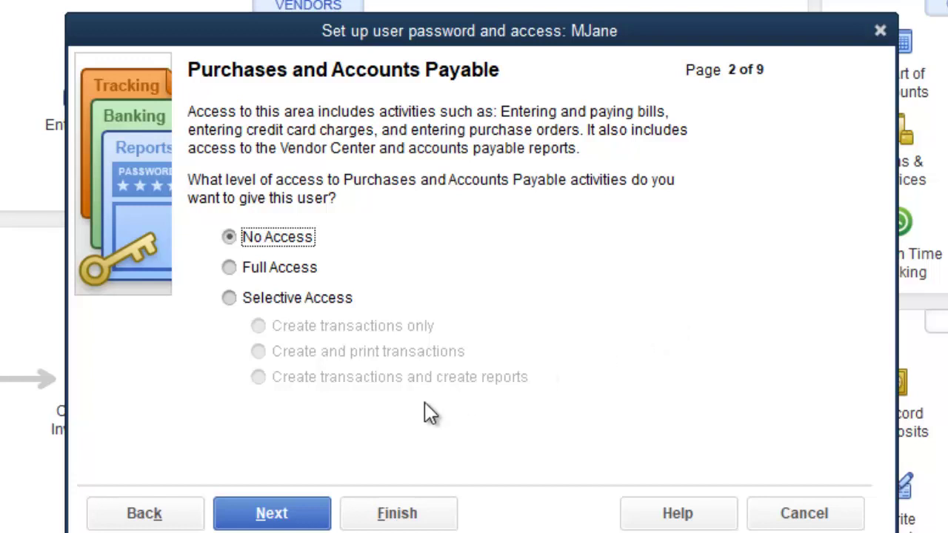
Leave Purchases, Checking and Credit Cards, and Time Tracking at No Access, reaching page 5, Payroll
{"action": "left_click", "coordinate": [289, 521]}
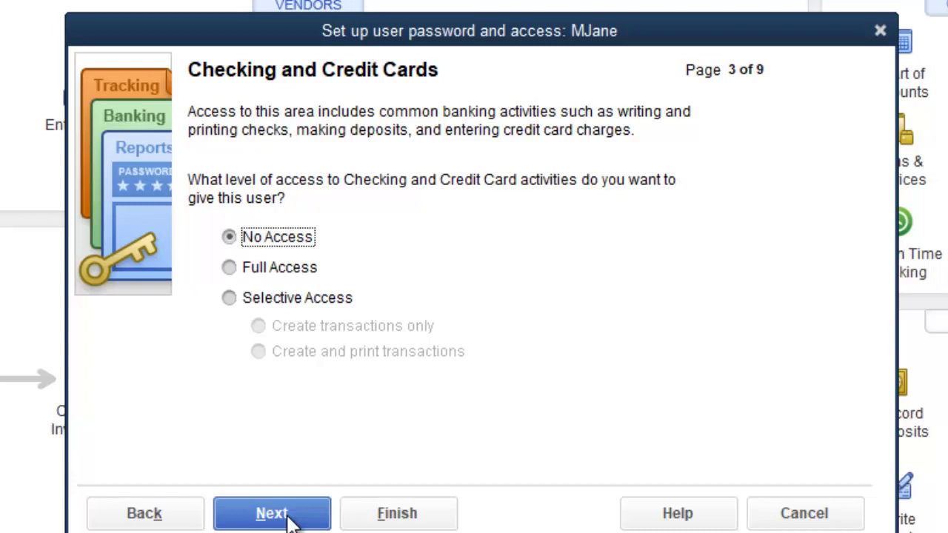
{"action": "left_click", "coordinate": [288, 517]}
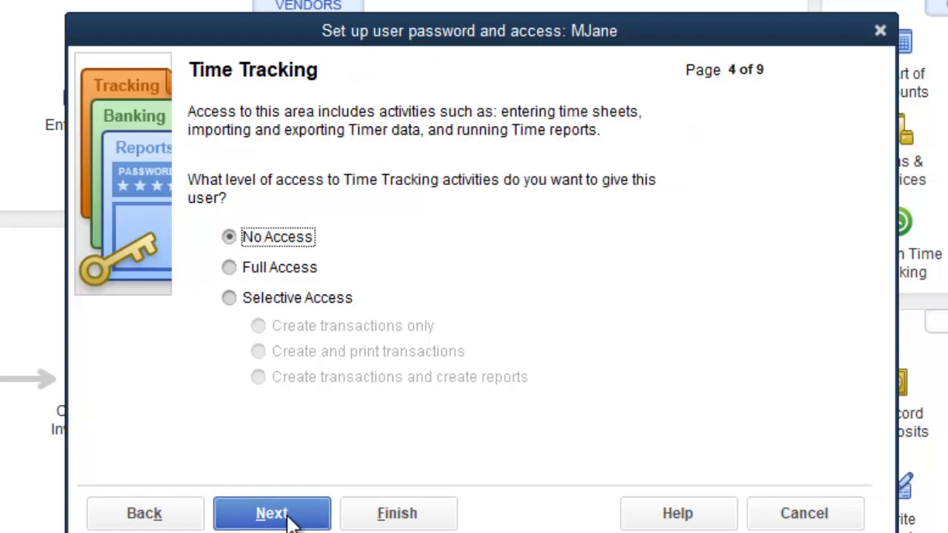
{"action": "left_click", "coordinate": [291, 521]}
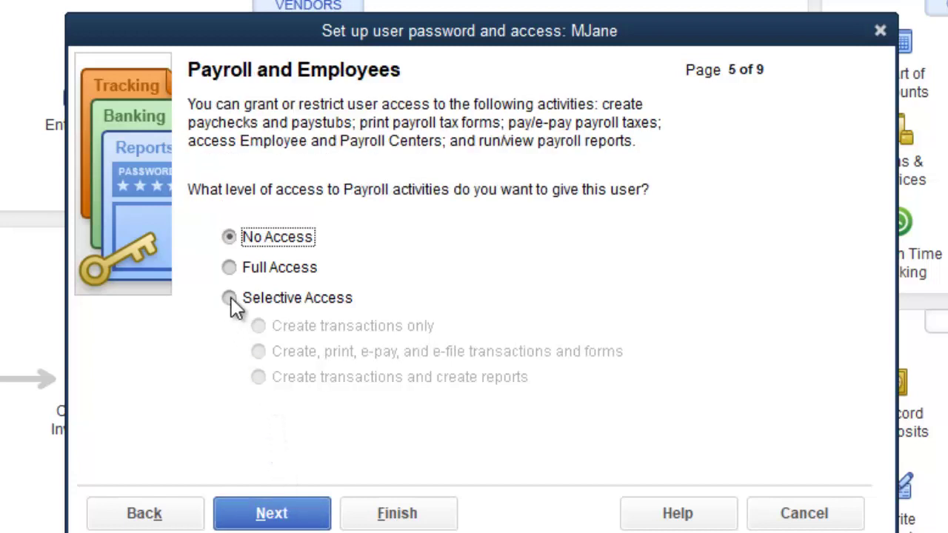
Leave Payroll and Sensitive Accounting Activities at No Access, reaching page 7
{"action": "left_click", "coordinate": [289, 517]}
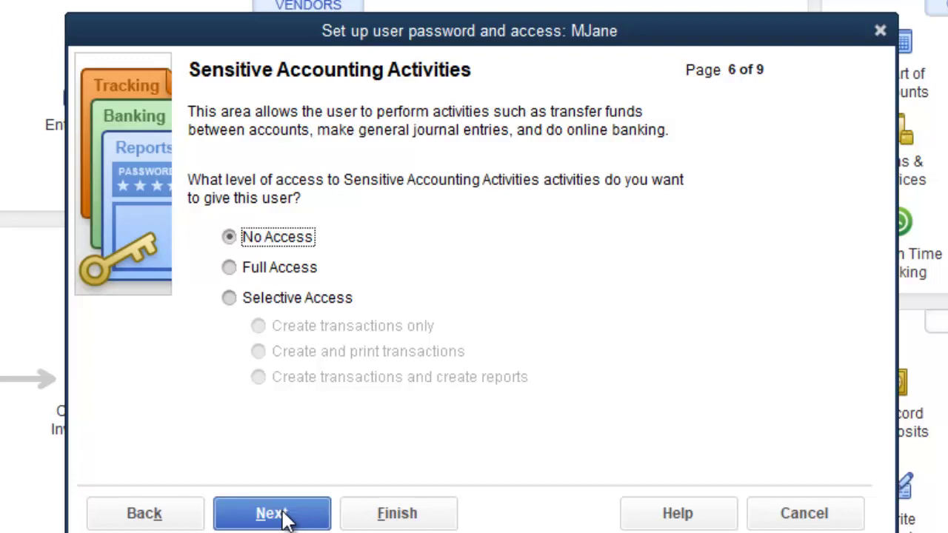
{"action": "left_click", "coordinate": [285, 515]}
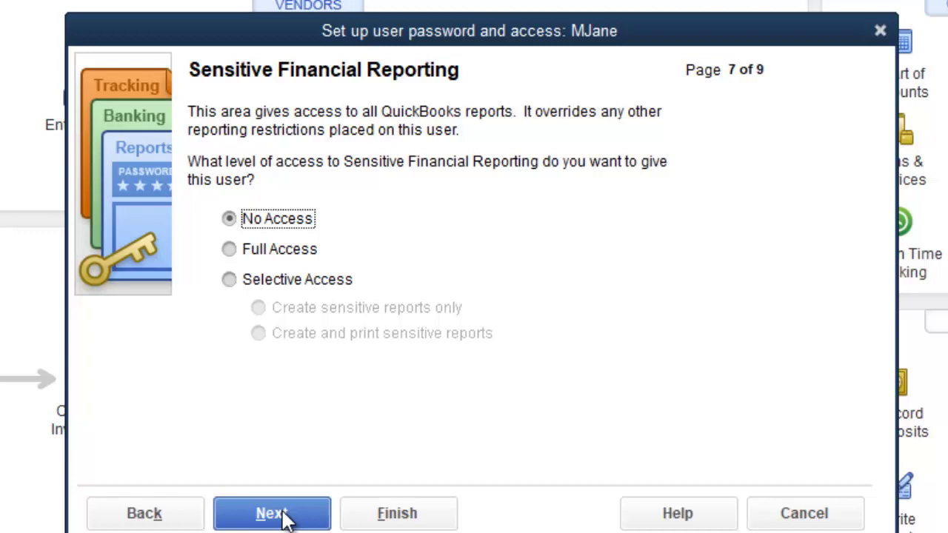
Keep Sensitive Financial Reporting at No Access and advance to page 8 of 9
{"action": "left_click", "coordinate": [284, 519]}
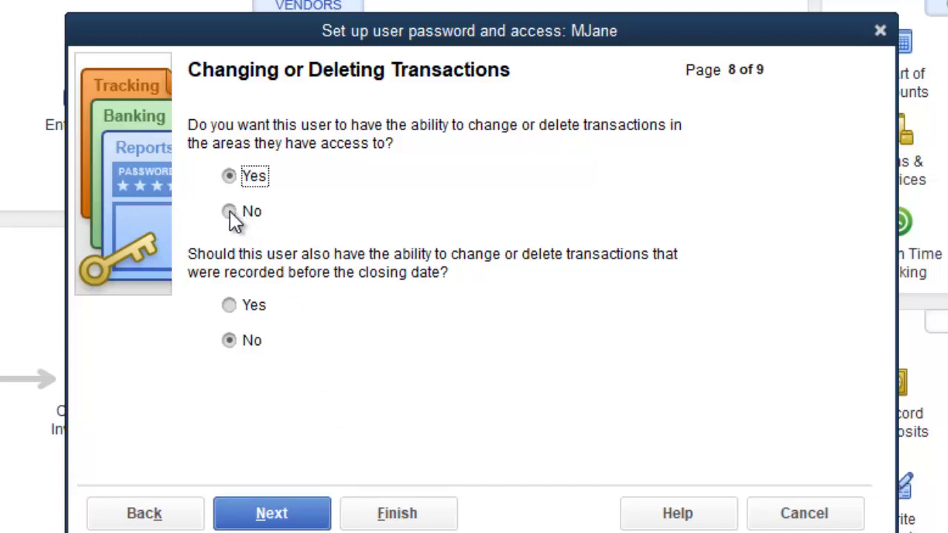
Allow changing or deleting transactions, but not before the closing date, then continue to the summary
{"action": "left_click", "coordinate": [230, 212]}
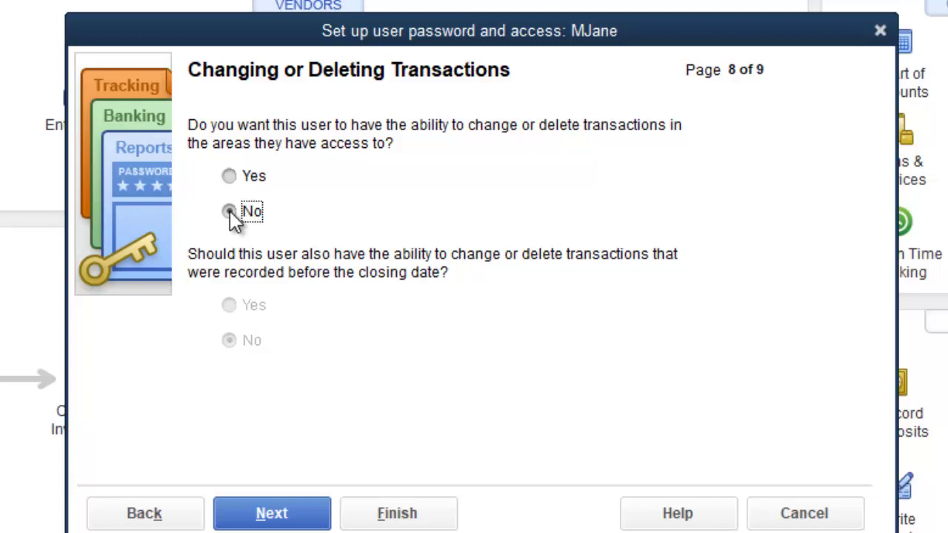
{"action": "left_click", "coordinate": [230, 212]}
{"action": "left_click", "coordinate": [230, 176]}
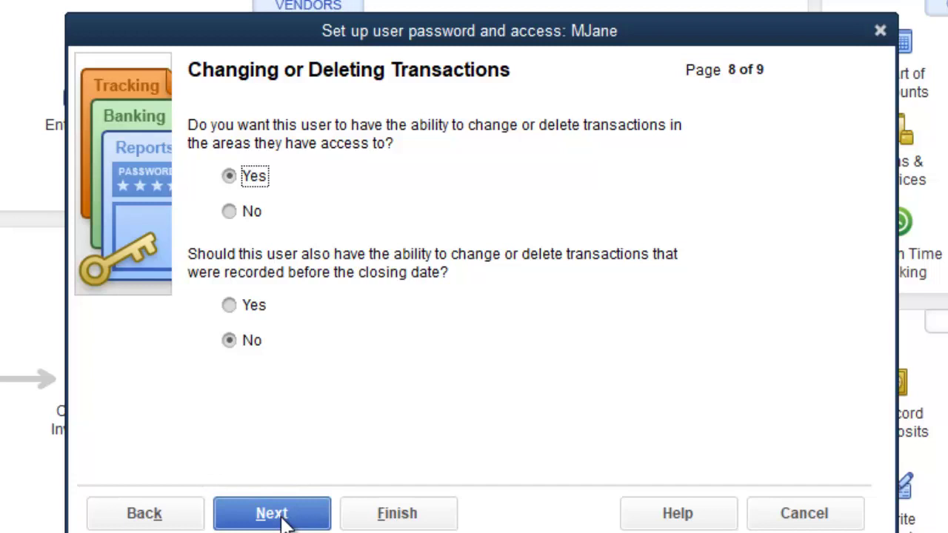
{"action": "left_click", "coordinate": [284, 519]}
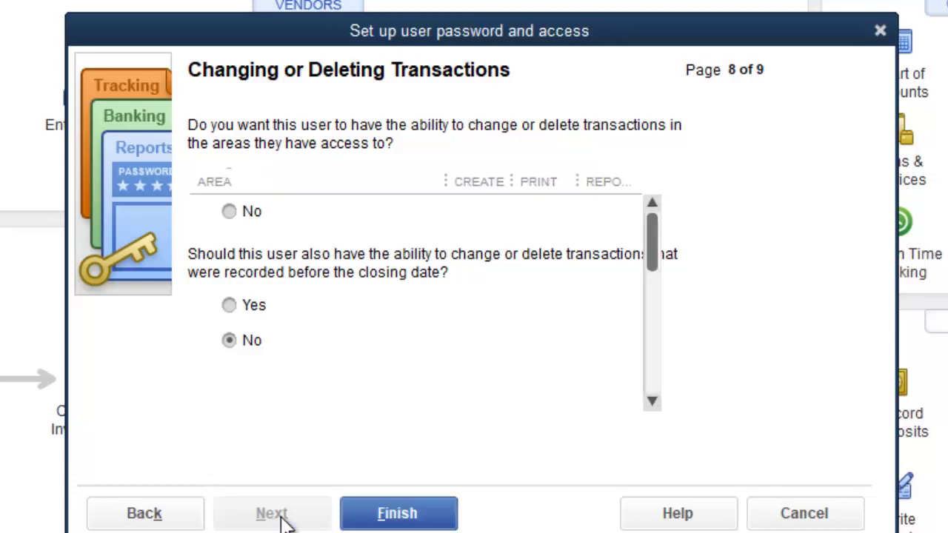